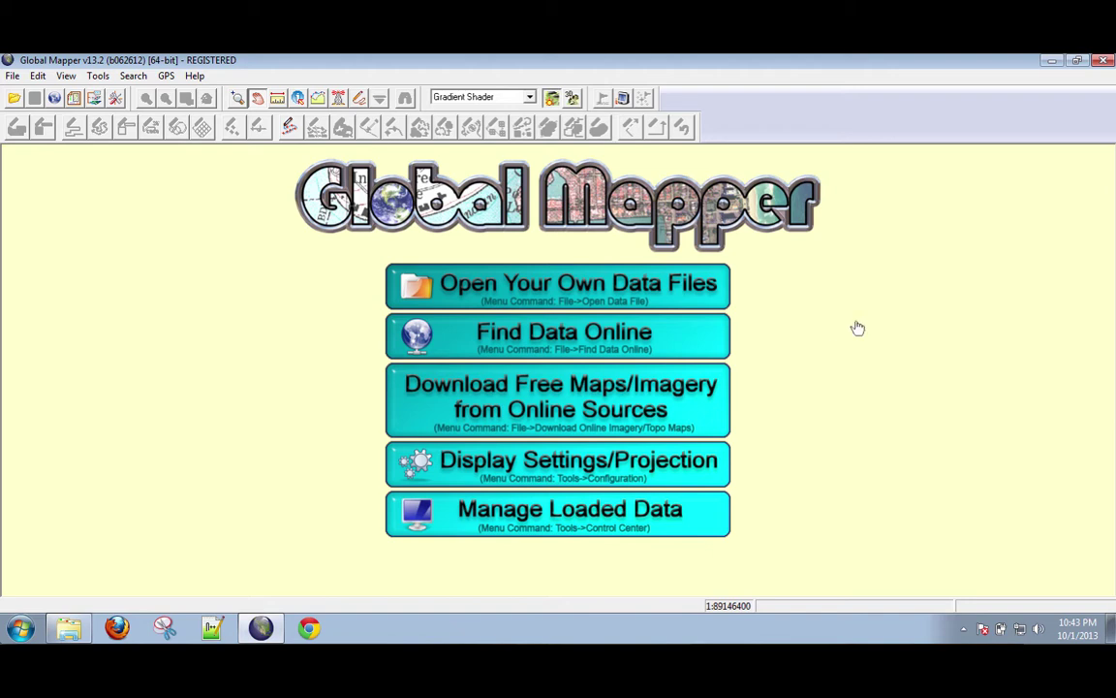
Change the map background colour from pale yellow to white via View > Background Color.
{"action": "left_click", "coordinate": [68, 78]}
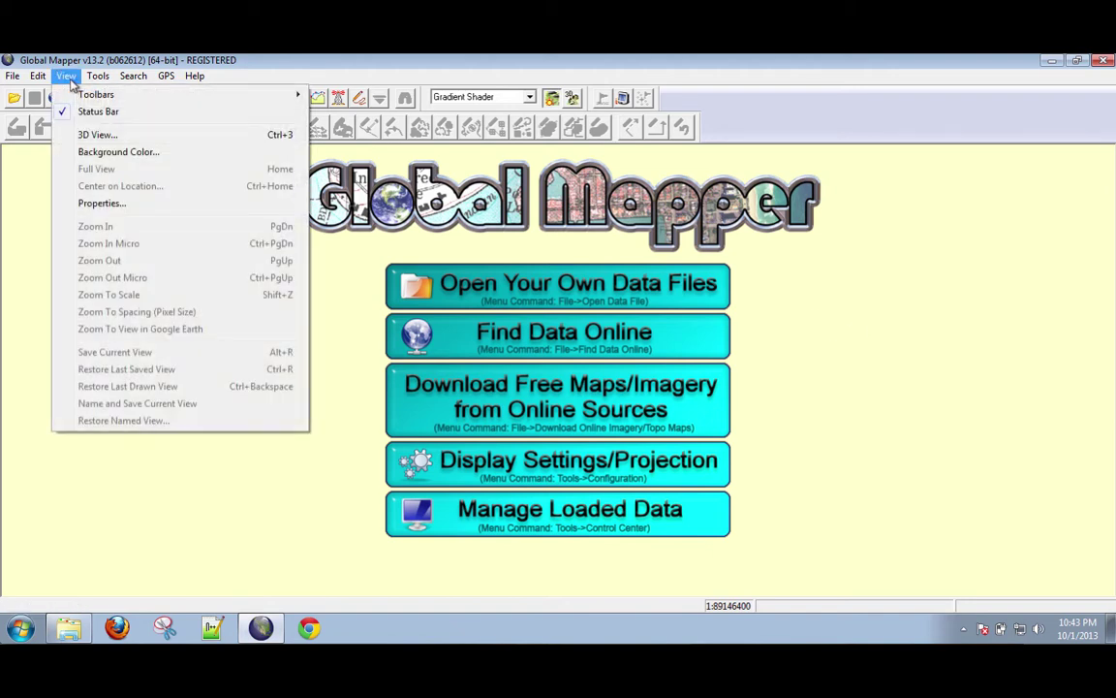
{"action": "left_click", "coordinate": [142, 151]}
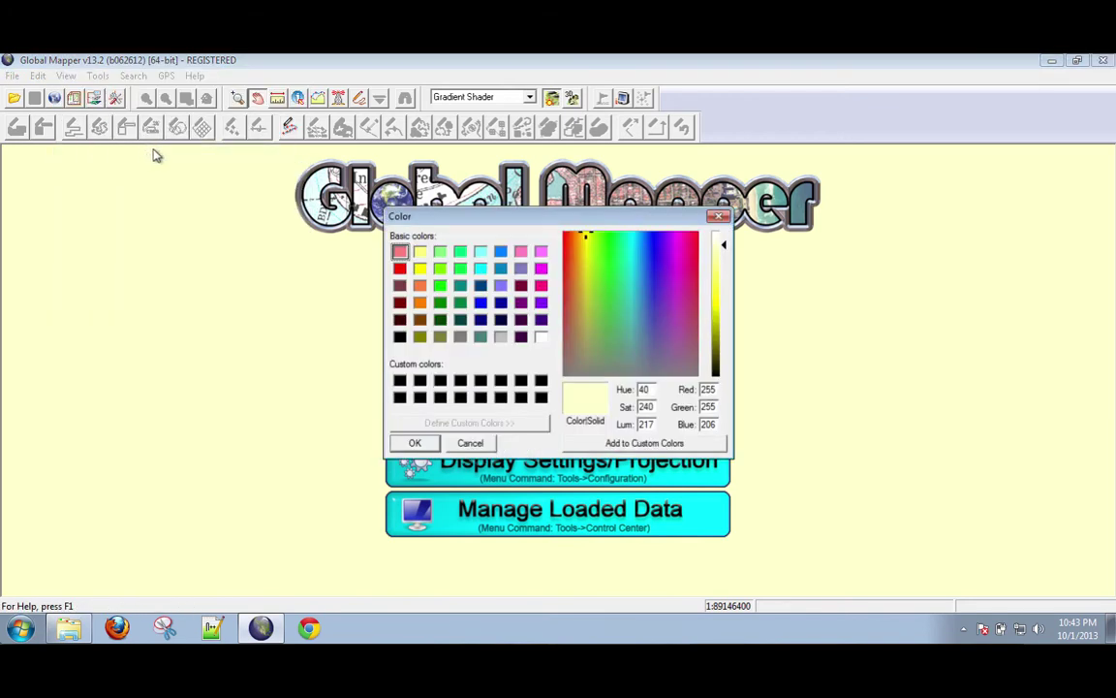
{"action": "left_click", "coordinate": [540, 336]}
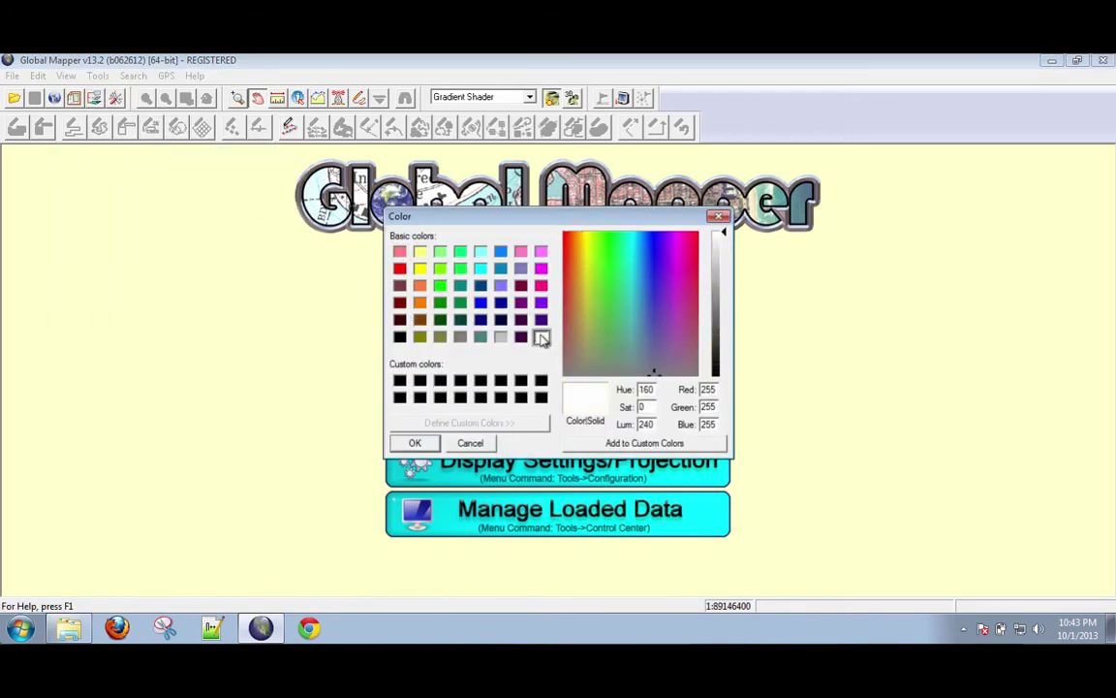
{"action": "left_click", "coordinate": [417, 443]}
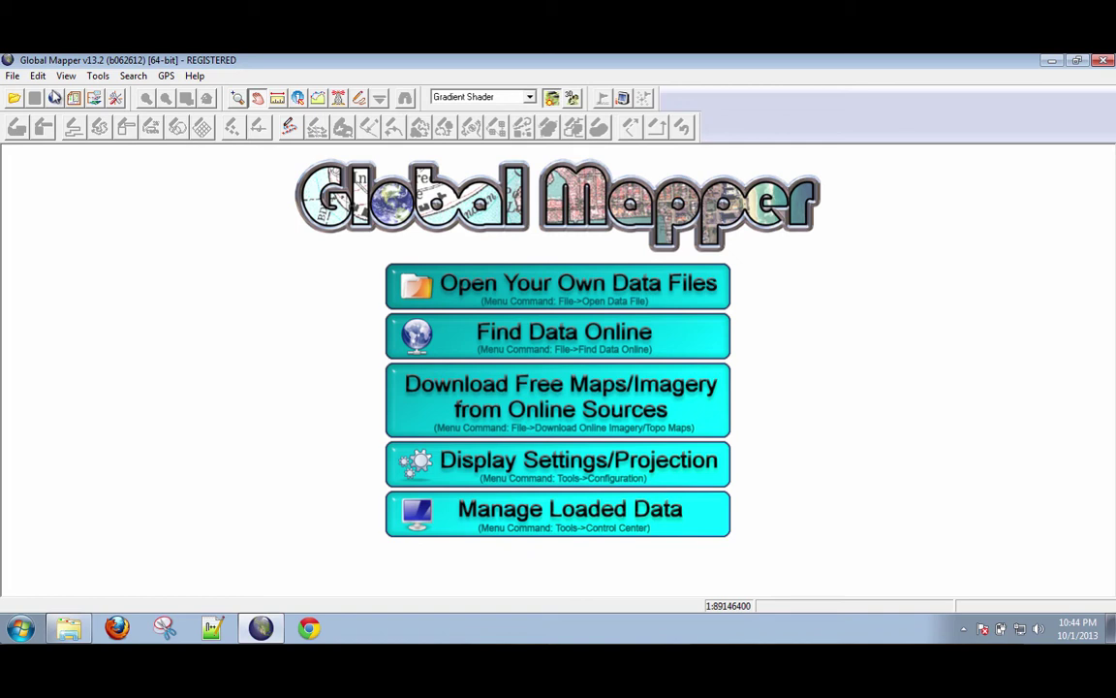
Load MapQuest OpenStreetMap Worldwide Street Maps using the entire data source bounds.
{"action": "left_click", "coordinate": [55, 99]}
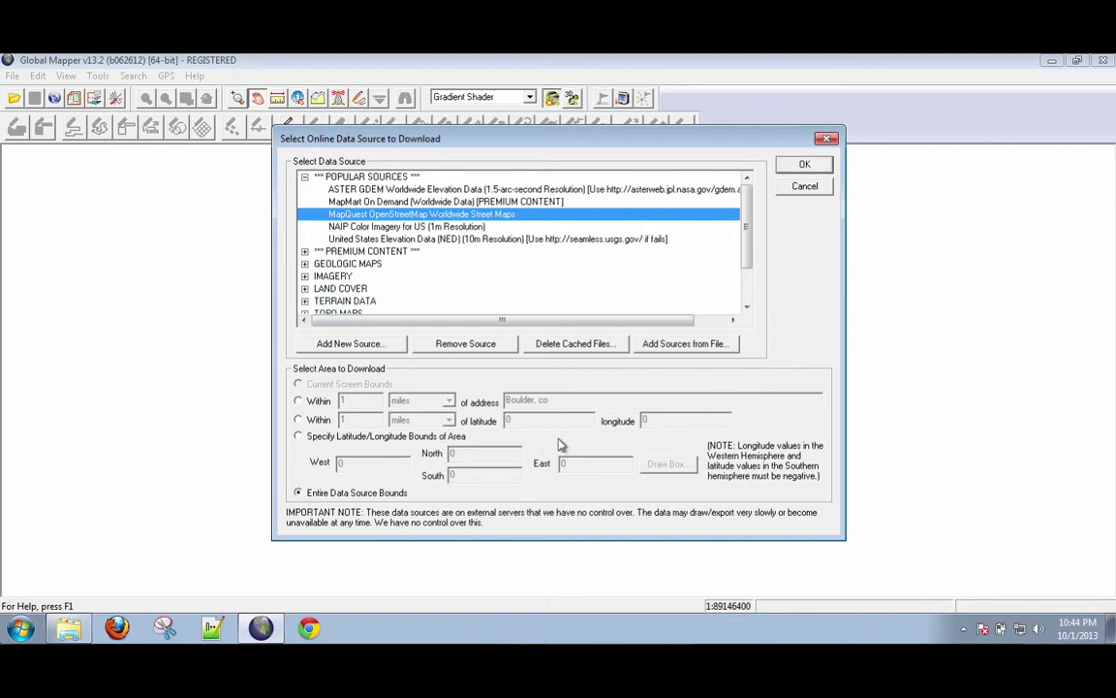
{"action": "left_click", "coordinate": [800, 164]}
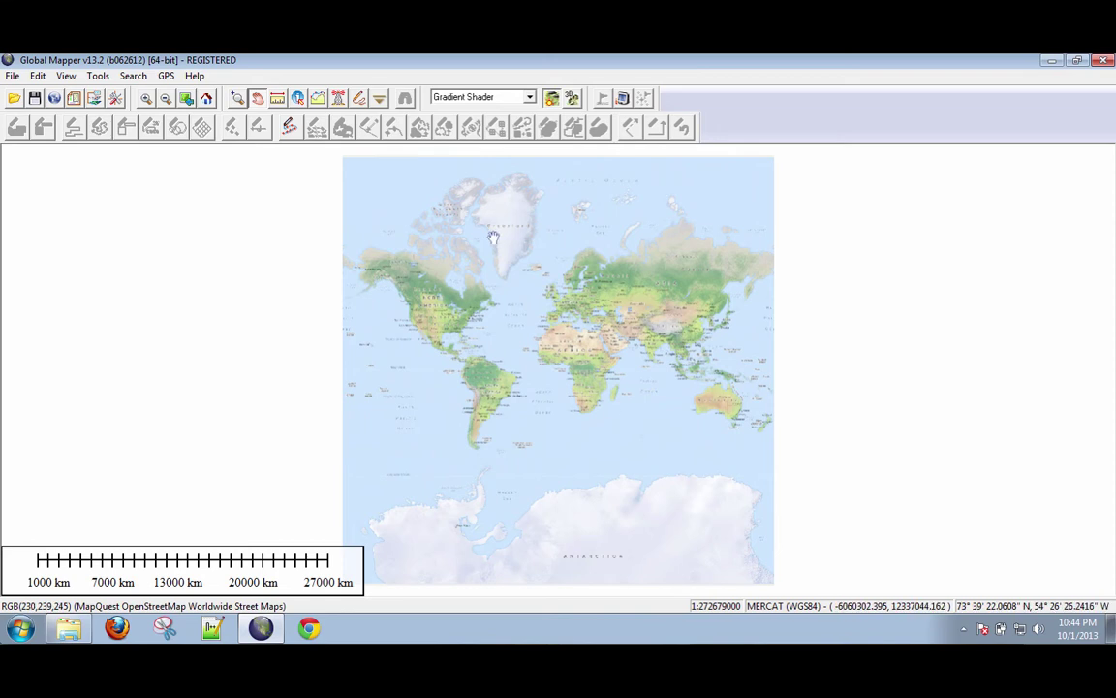
Zoom to a rectangle spanning northwest Canada down to the Gulf of Mexico.
{"action": "left_click", "coordinate": [238, 101]}
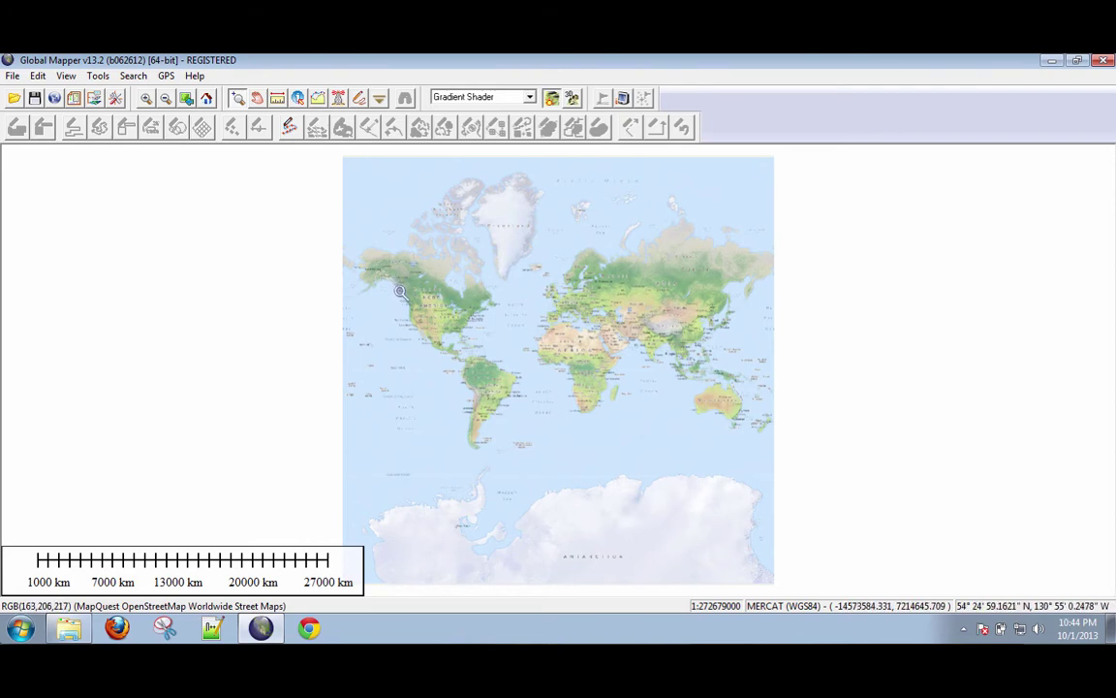
{"action": "left_click_drag", "start_coordinate": [399, 293], "coordinate": [493, 355]}
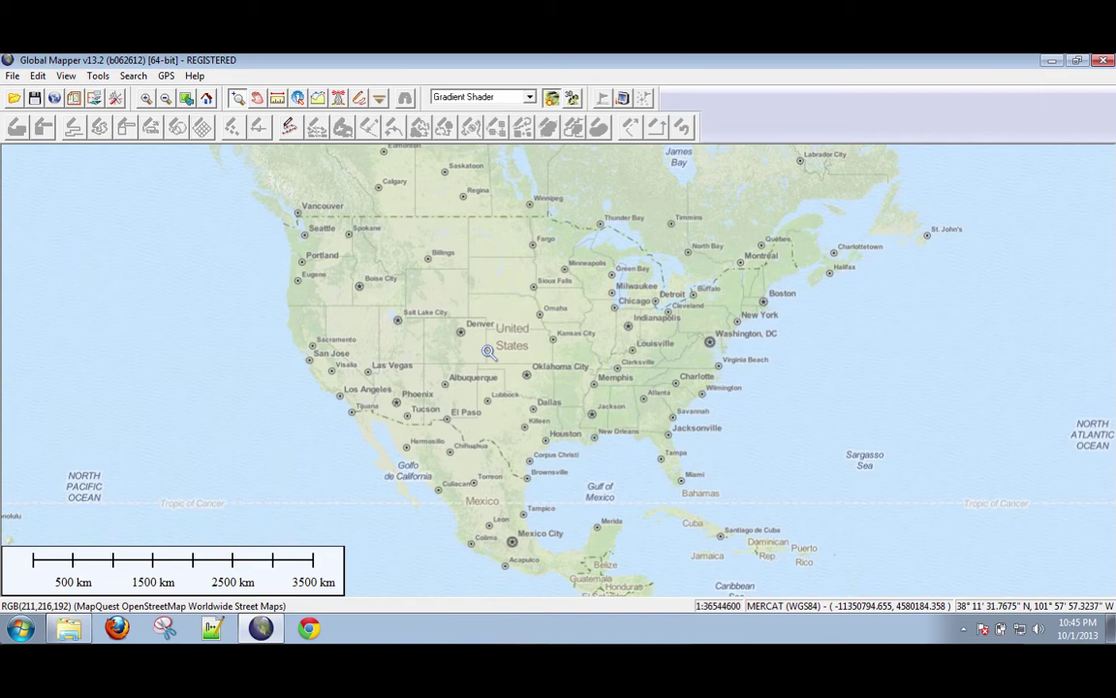
Open the Overlay Control Center and the MapQuest layer's Raster Options, positioned over the overlay list.
{"action": "left_click", "coordinate": [98, 77]}
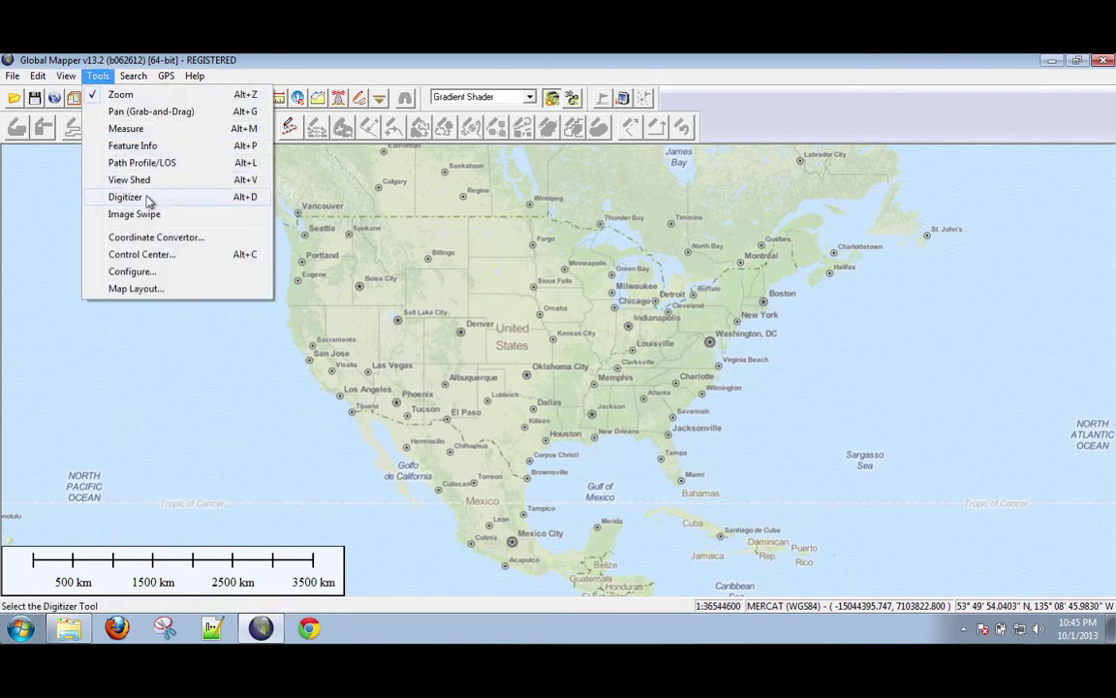
{"action": "left_click", "coordinate": [155, 255]}
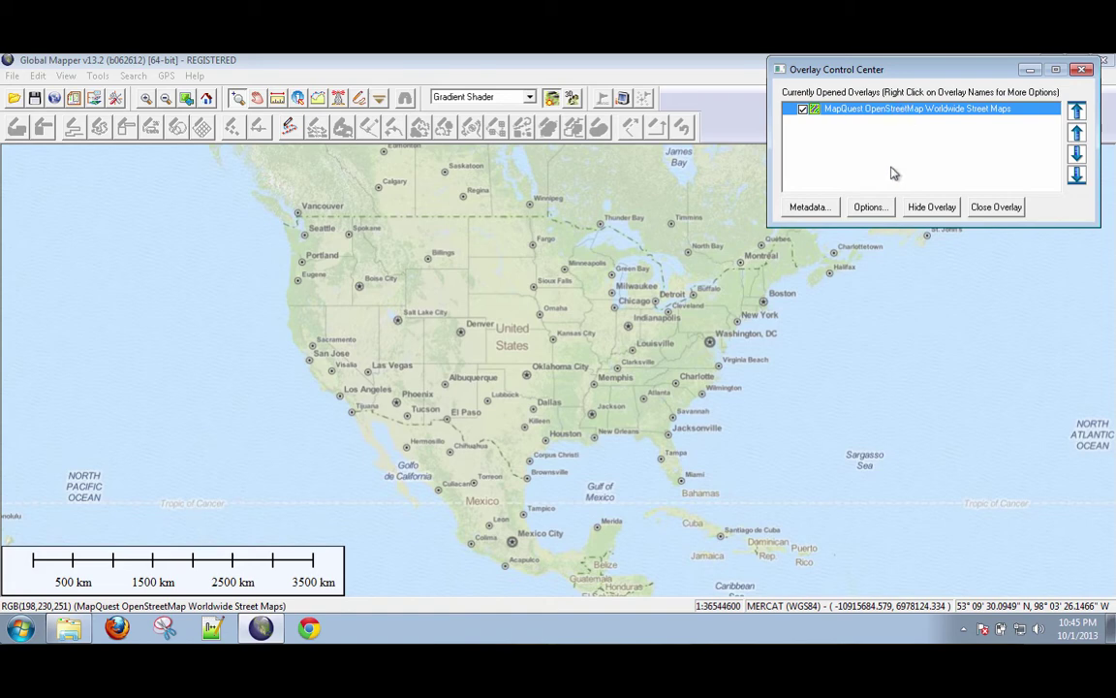
{"action": "double_click", "coordinate": [889, 114]}
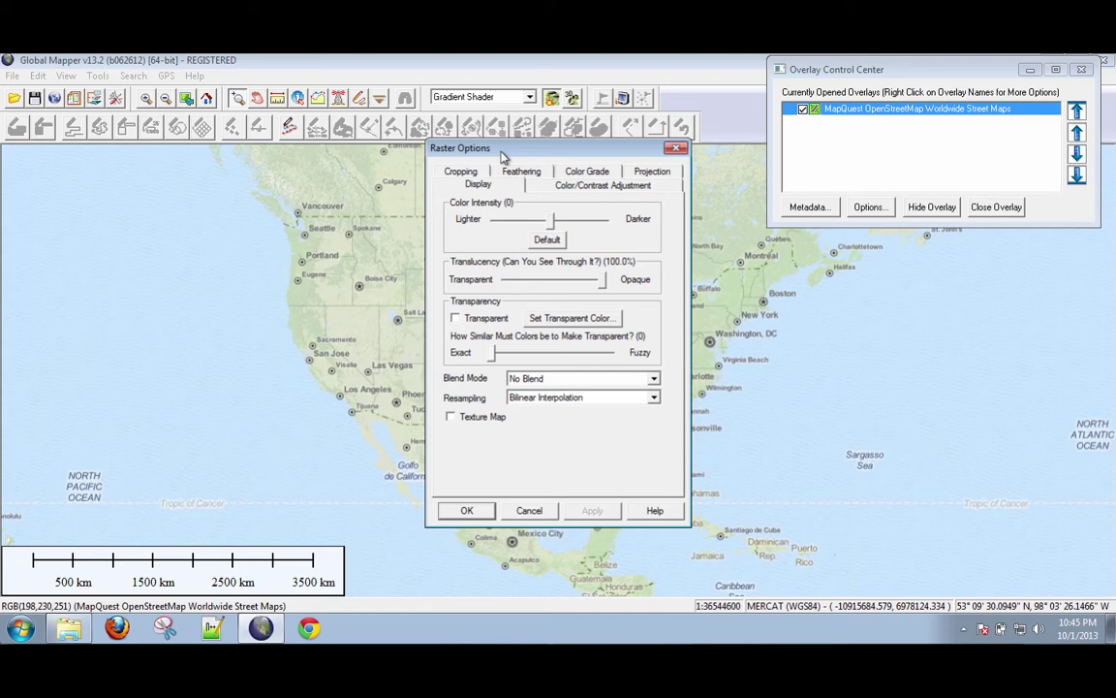
{"action": "left_click_drag", "start_coordinate": [503, 155], "coordinate": [695, 189]}
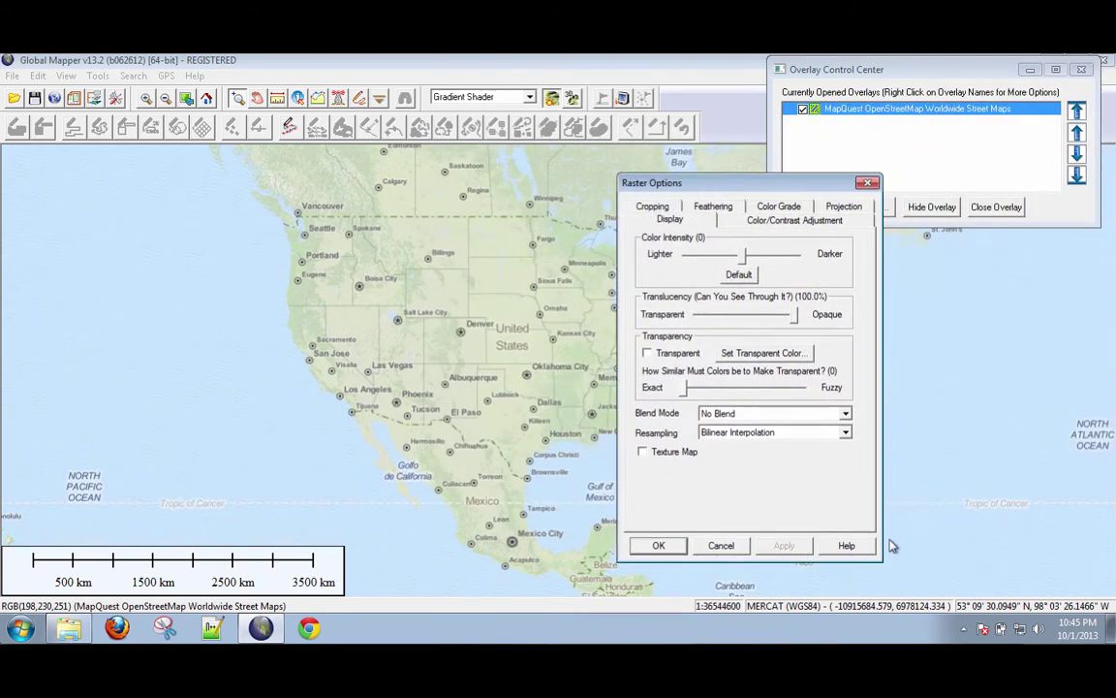
{"action": "left_click", "coordinate": [719, 545]}
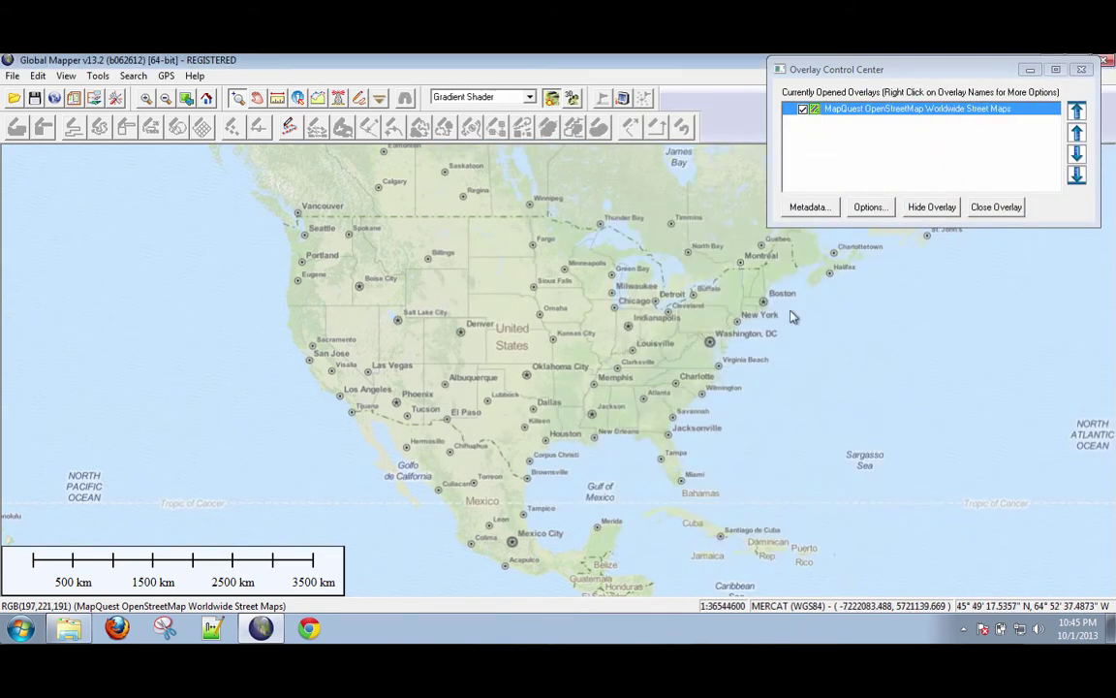
{"action": "left_click", "coordinate": [901, 115]}
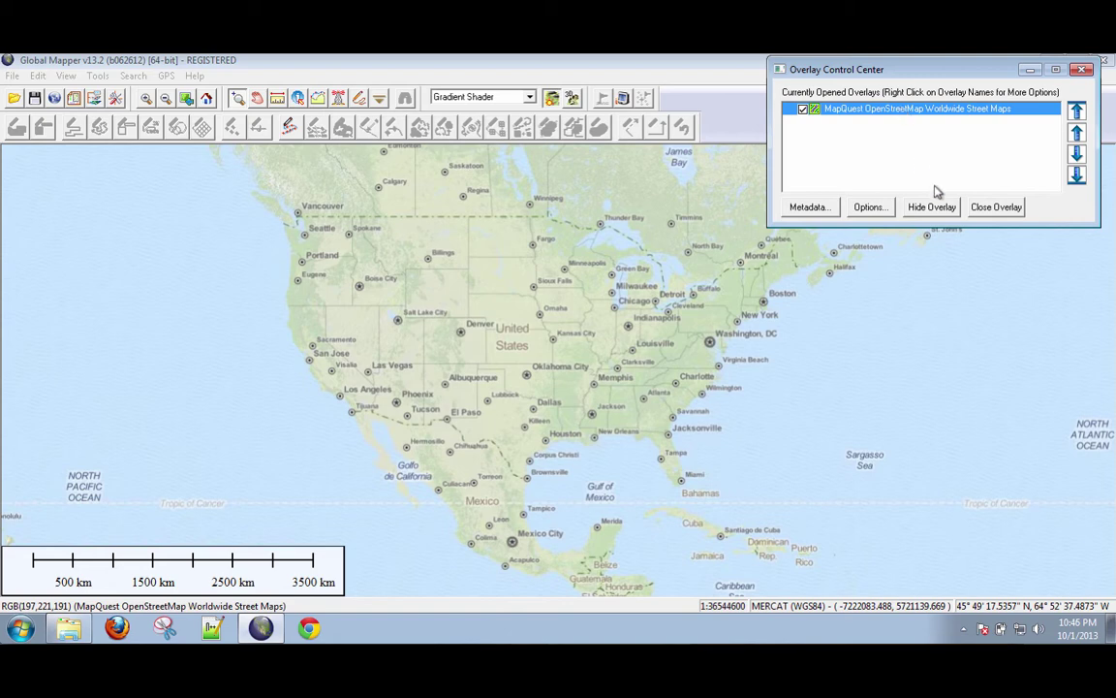
{"action": "left_click", "coordinate": [869, 207]}
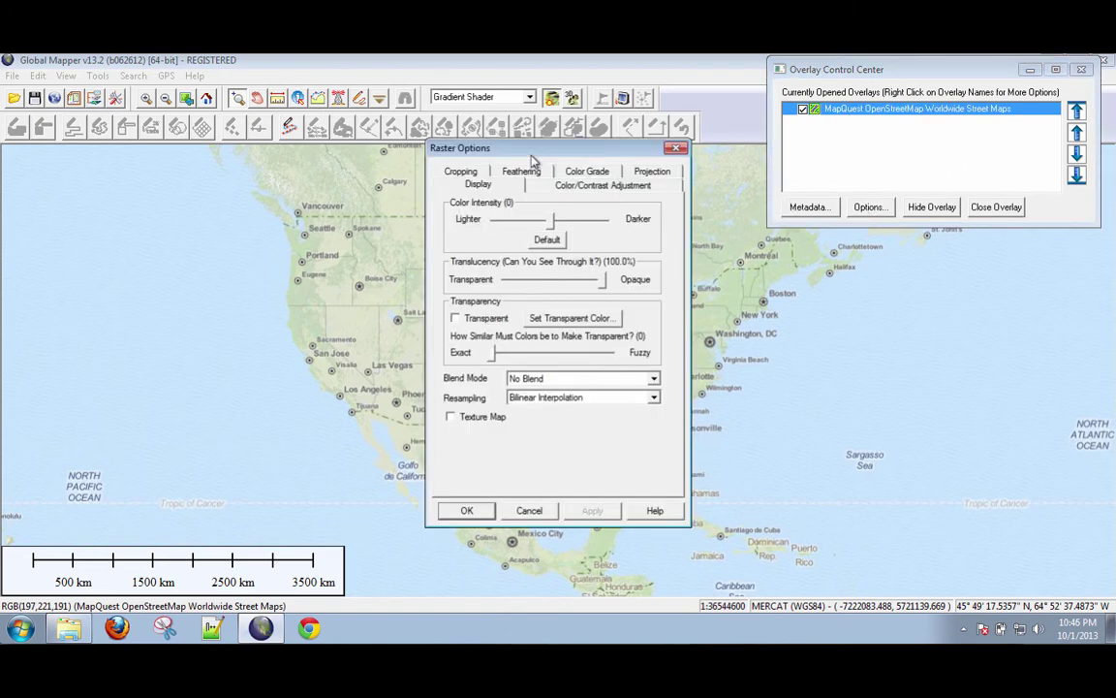
{"action": "left_click_drag", "start_coordinate": [480, 146], "coordinate": [909, 105]}
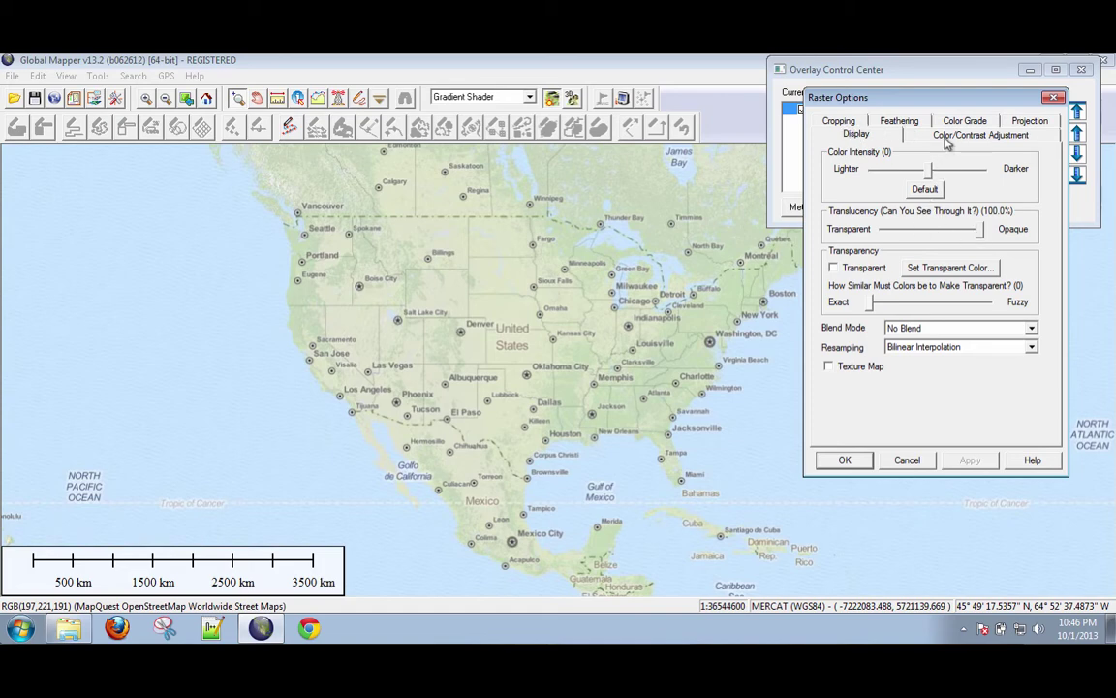
Show the Cropping tab of Raster Options, still set to No Cropping/Clipping.
{"action": "left_click", "coordinate": [838, 121]}
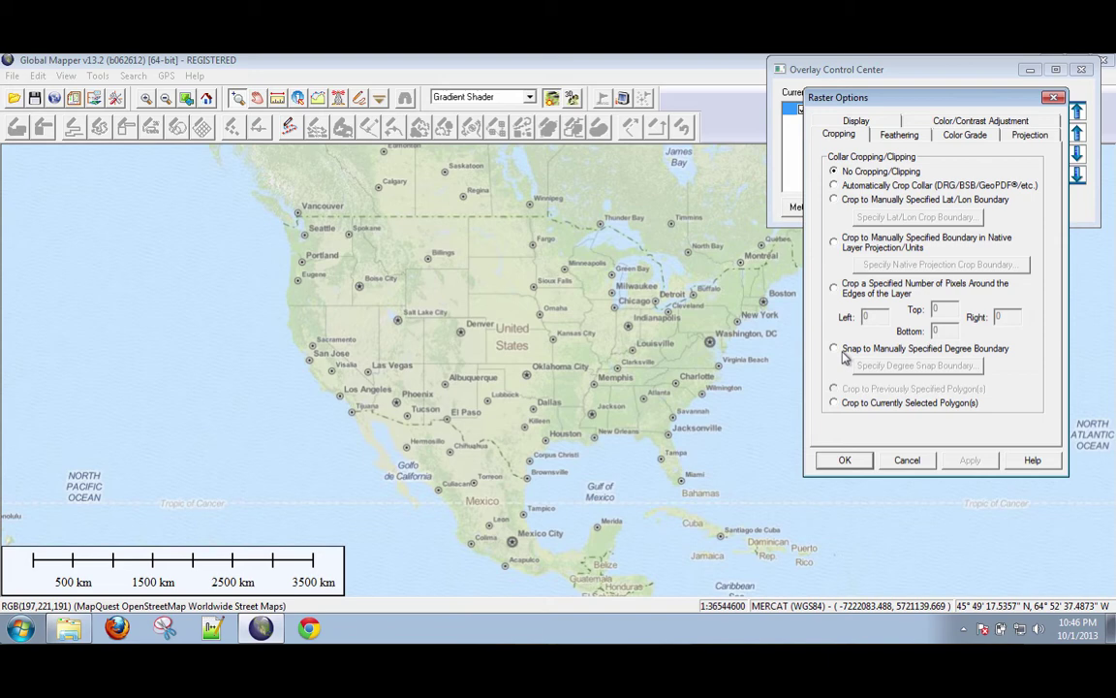
Choose a custom lat/lon crop boundary with north 50 and south 23.
{"action": "left_click", "coordinate": [863, 199]}
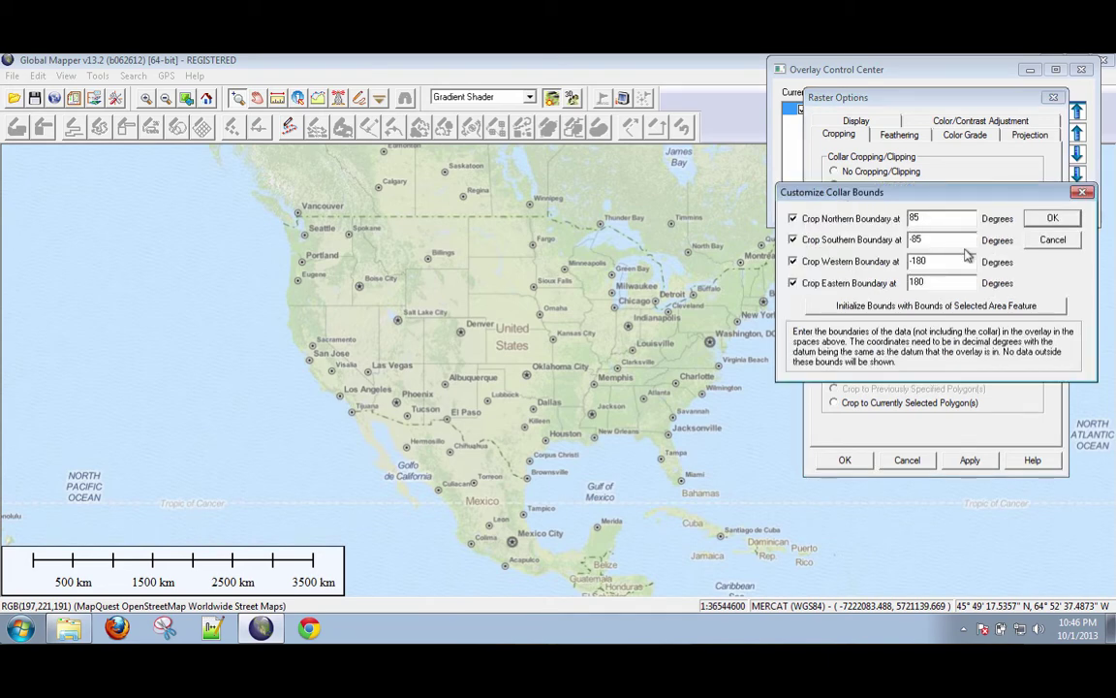
{"action": "left_click_drag", "start_coordinate": [927, 193], "coordinate": [929, 175]}
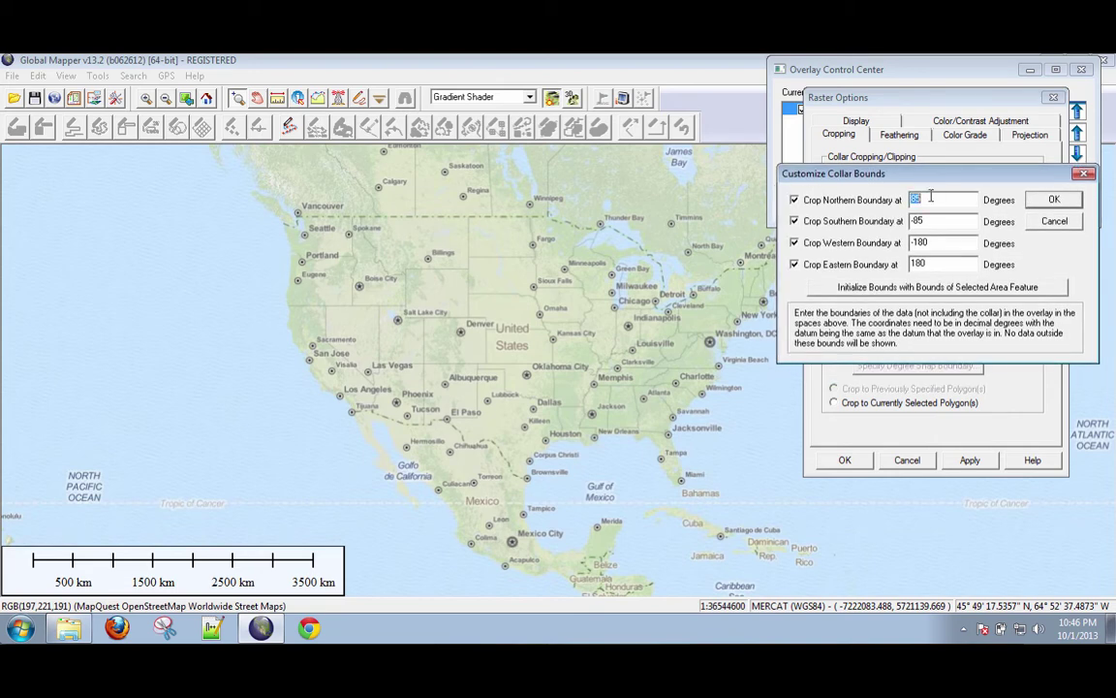
{"action": "type", "text": "50"}
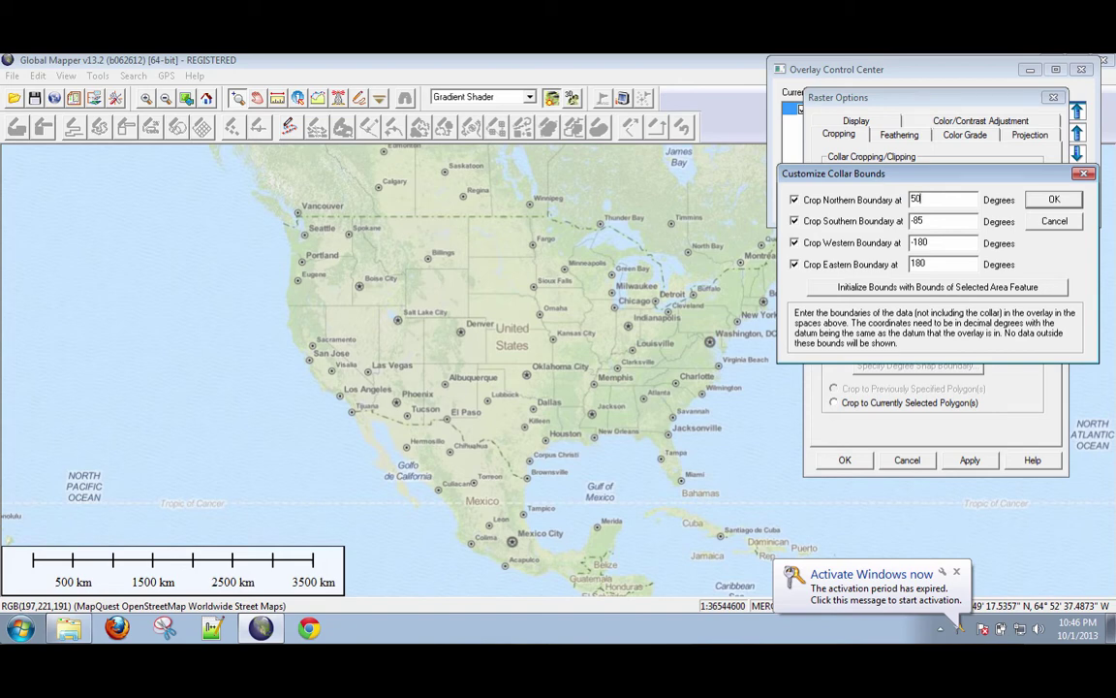
{"action": "left_click", "coordinate": [927, 220]}
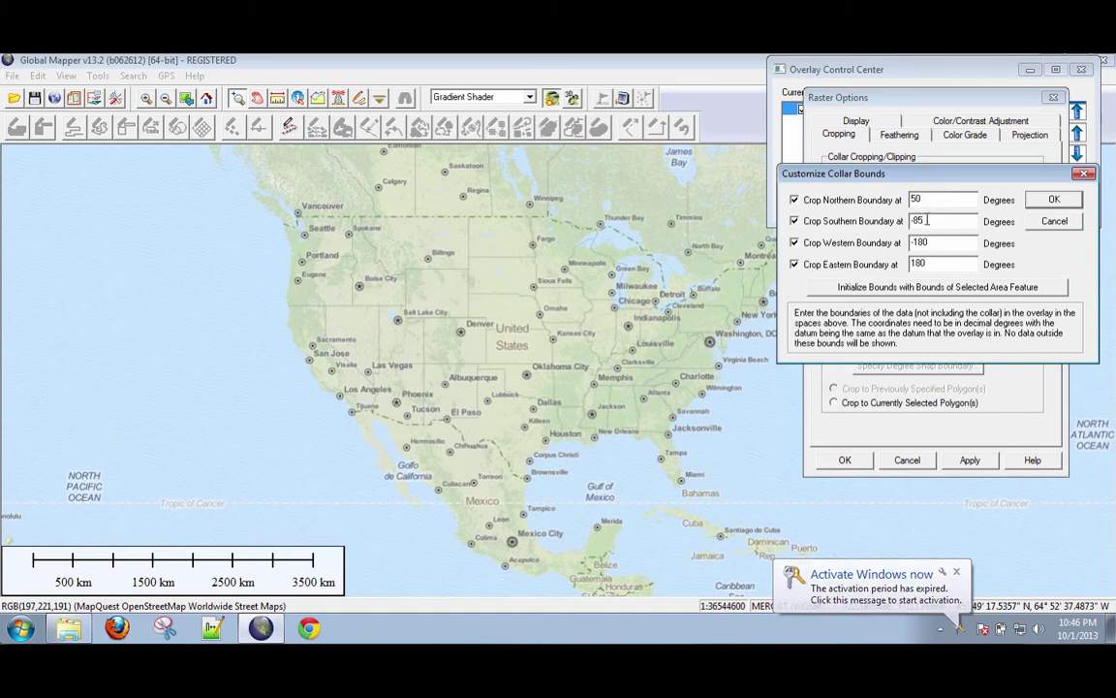
{"action": "left_click_drag", "start_coordinate": [928, 220], "coordinate": [889, 223]}
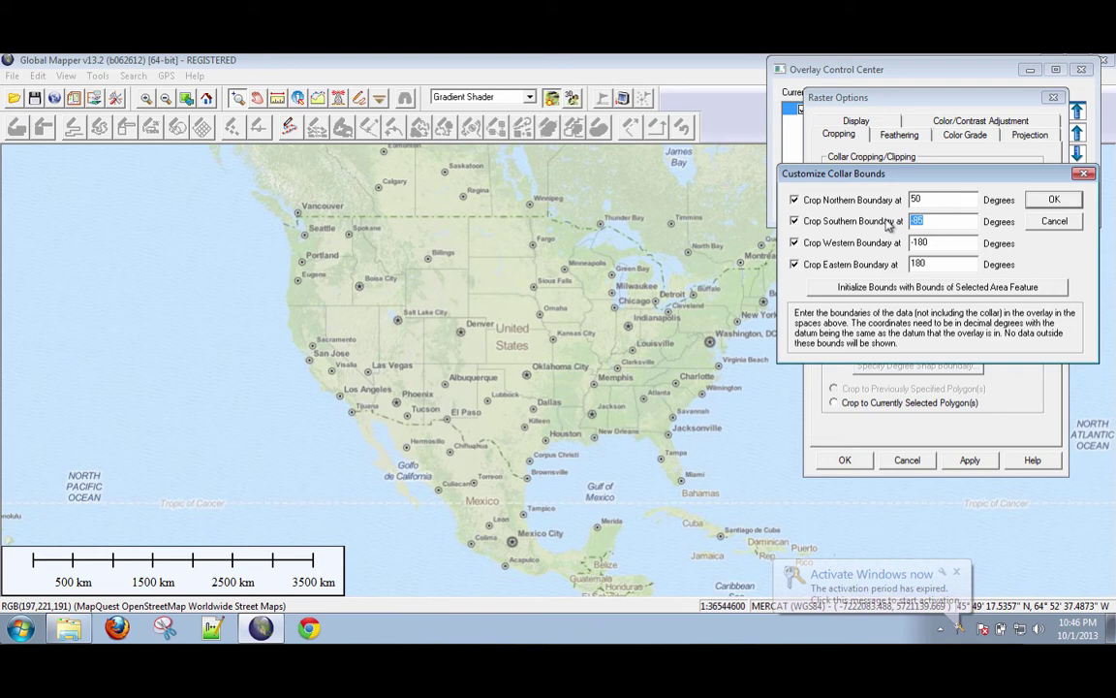
{"action": "type", "text": "23"}
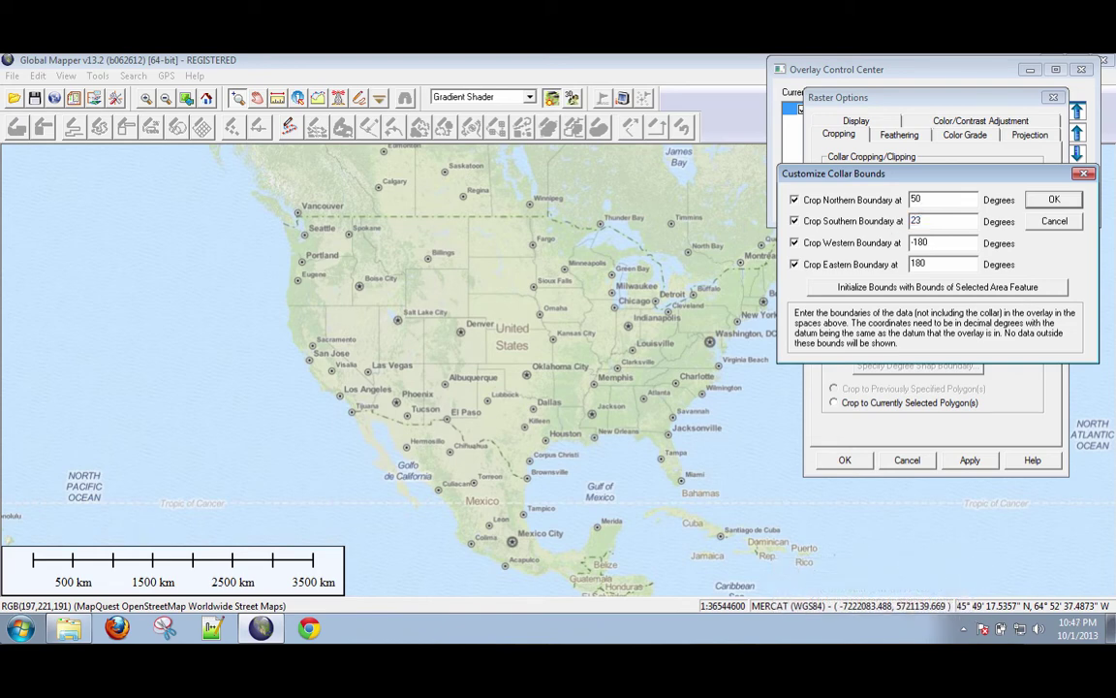
Set the western boundary to -150 and the eastern to -40, then confirm the collar bounds.
{"action": "double_click", "coordinate": [932, 241]}
{"action": "type", "text": "-150"}
{"action": "left_click", "coordinate": [969, 263]}
{"action": "key", "text": "shift+Home"}
{"action": "type", "text": "1"}
{"action": "type", "text": "60"}
{"action": "left_click_drag", "start_coordinate": [927, 265], "coordinate": [892, 268]}
{"action": "type", "text": "1"}
{"action": "type", "text": "40"}
{"action": "left_click", "coordinate": [1054, 198]}
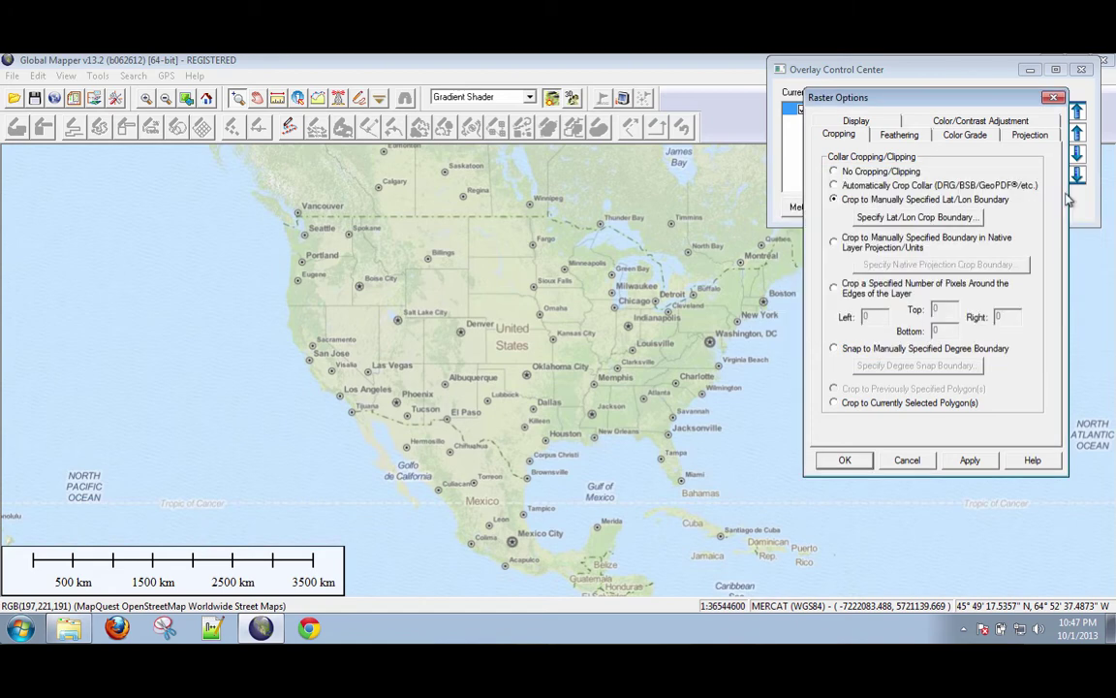
Apply the lat/lon crop so the street map shows only the North America rectangle.
{"action": "left_click", "coordinate": [852, 458]}
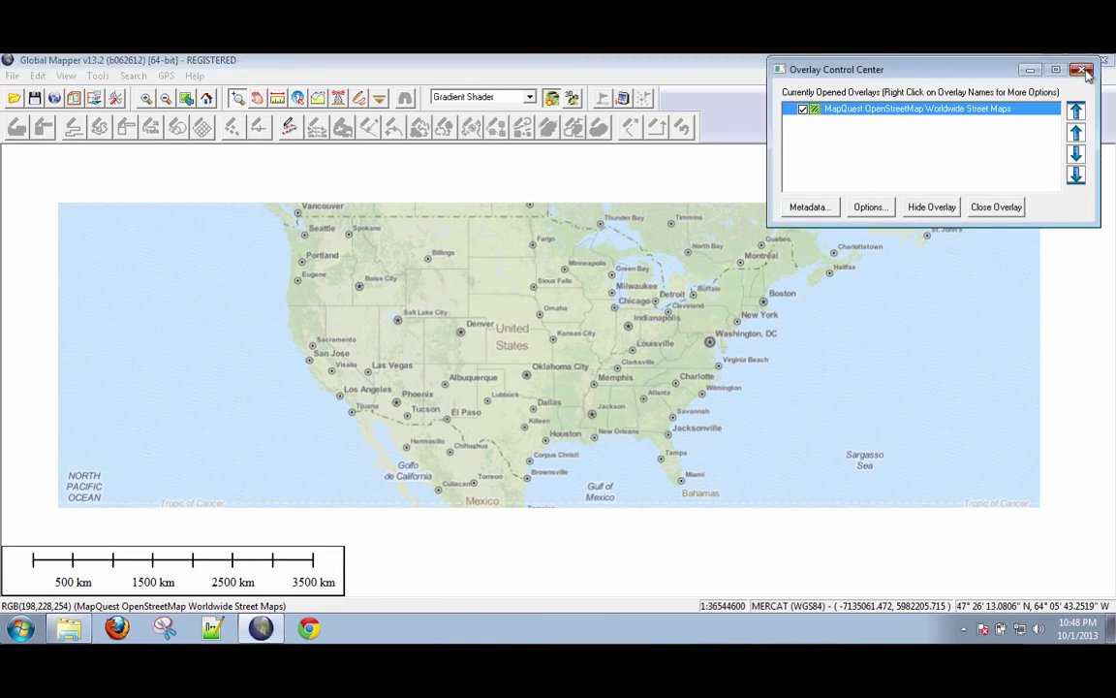
Close the Control Center and select Lambert Conformal Conic (parallels 30, 50) in Configuration's projection settings.
{"action": "left_click", "coordinate": [1084, 71]}
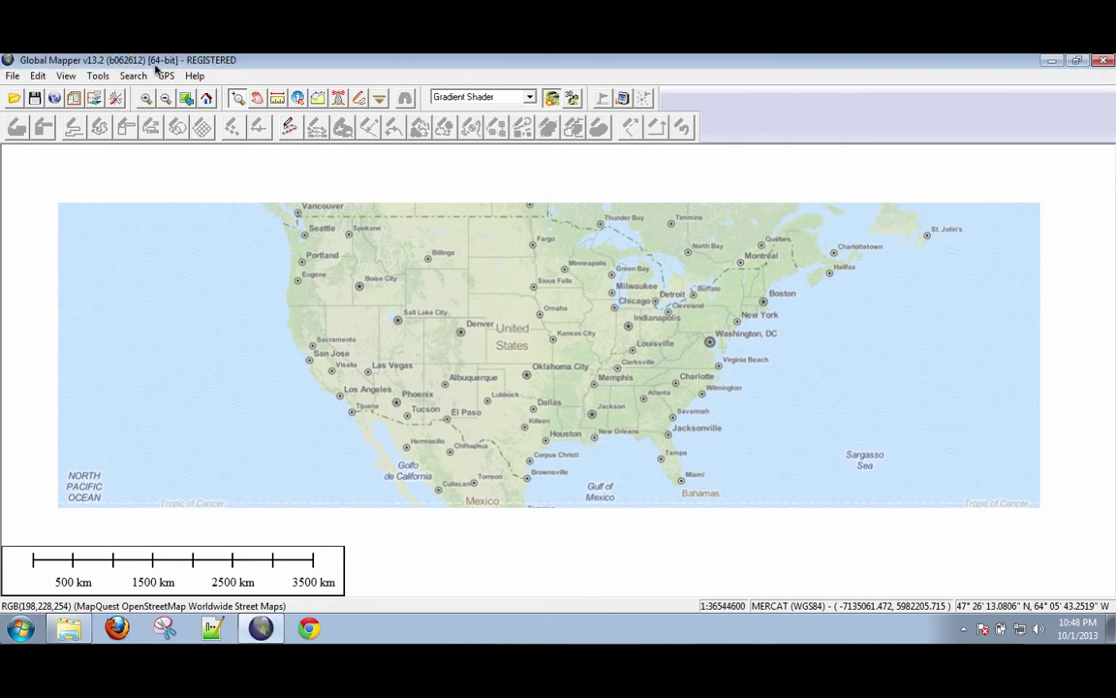
{"action": "left_click", "coordinate": [97, 76]}
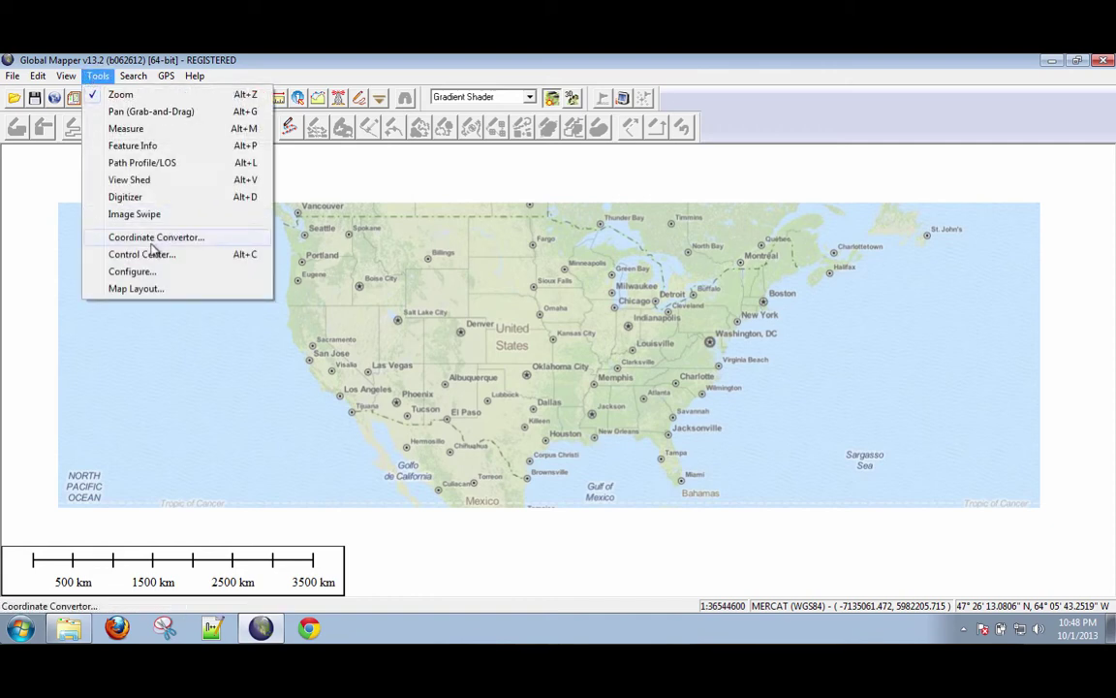
{"action": "left_click", "coordinate": [151, 274]}
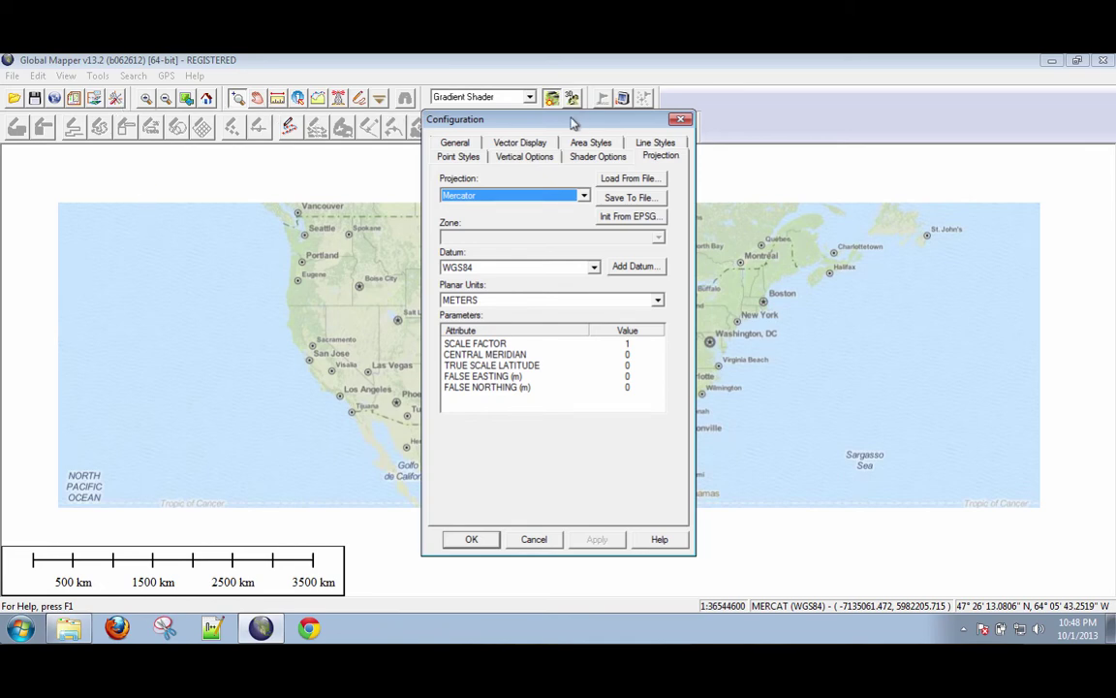
{"action": "left_click_drag", "start_coordinate": [573, 123], "coordinate": [929, 88]}
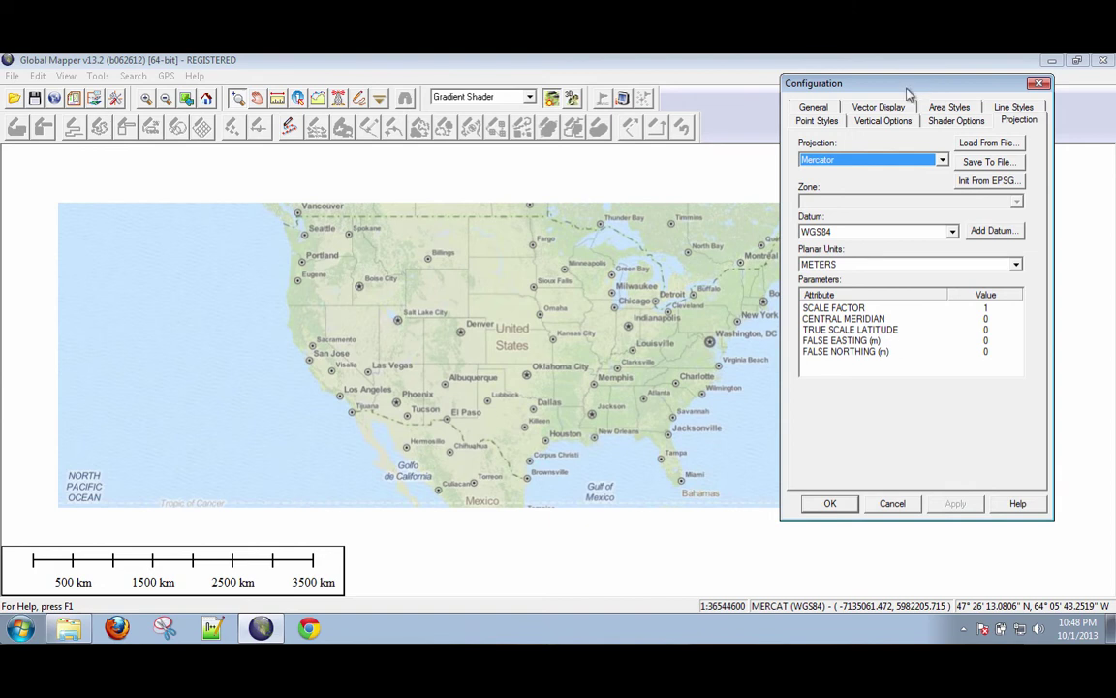
{"action": "left_click", "coordinate": [941, 162]}
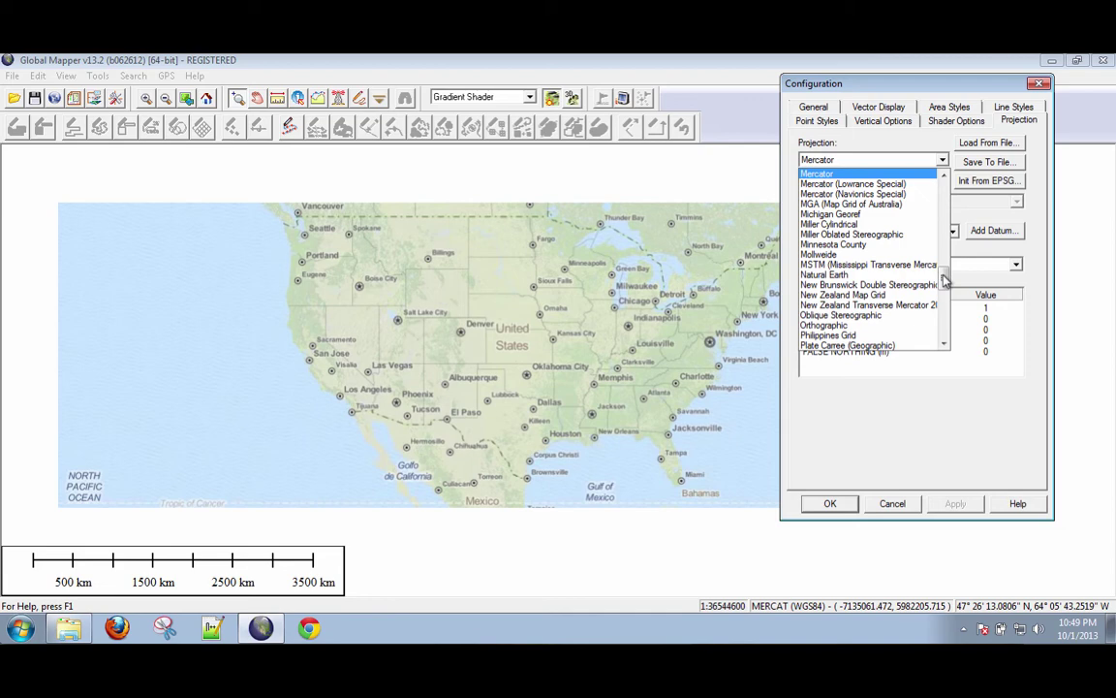
{"action": "left_click_drag", "start_coordinate": [944, 280], "coordinate": [945, 252]}
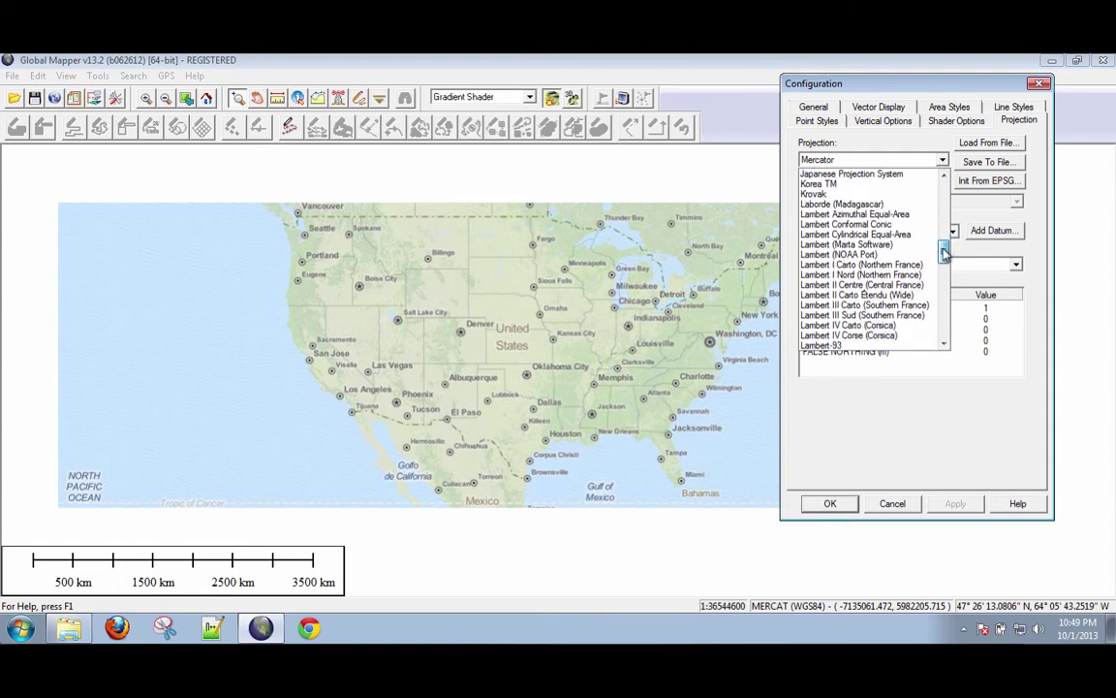
{"action": "left_click", "coordinate": [864, 226]}
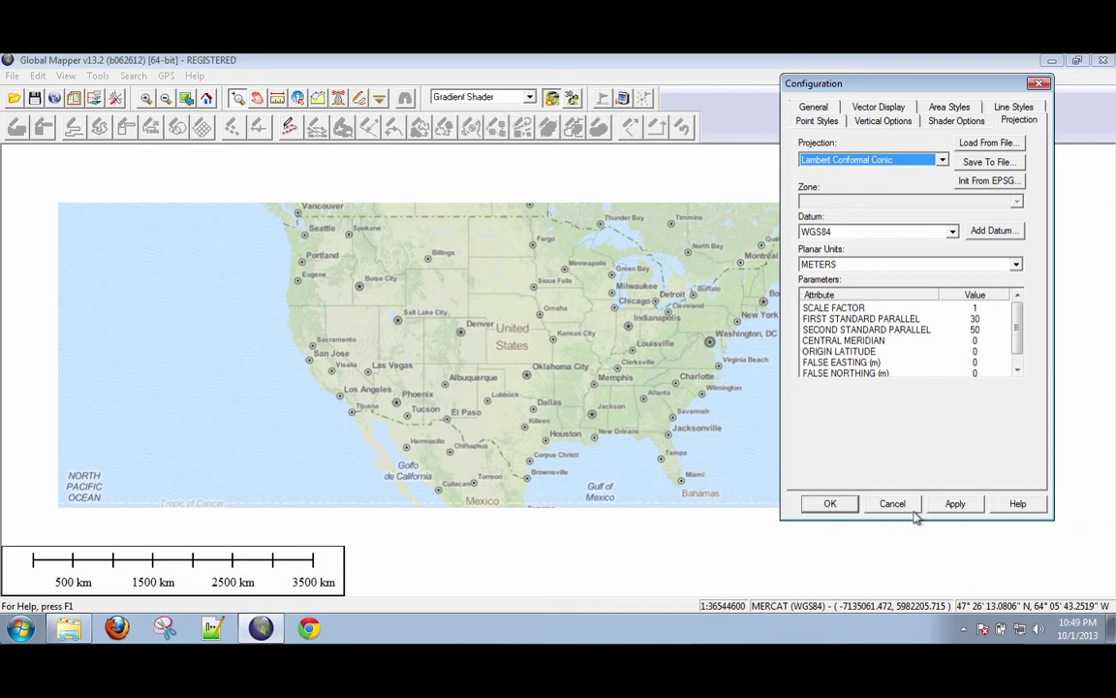
Apply Lambert Conformal Conic so the cropped map redraws as a fan-shaped wedge.
{"action": "left_click", "coordinate": [829, 507]}
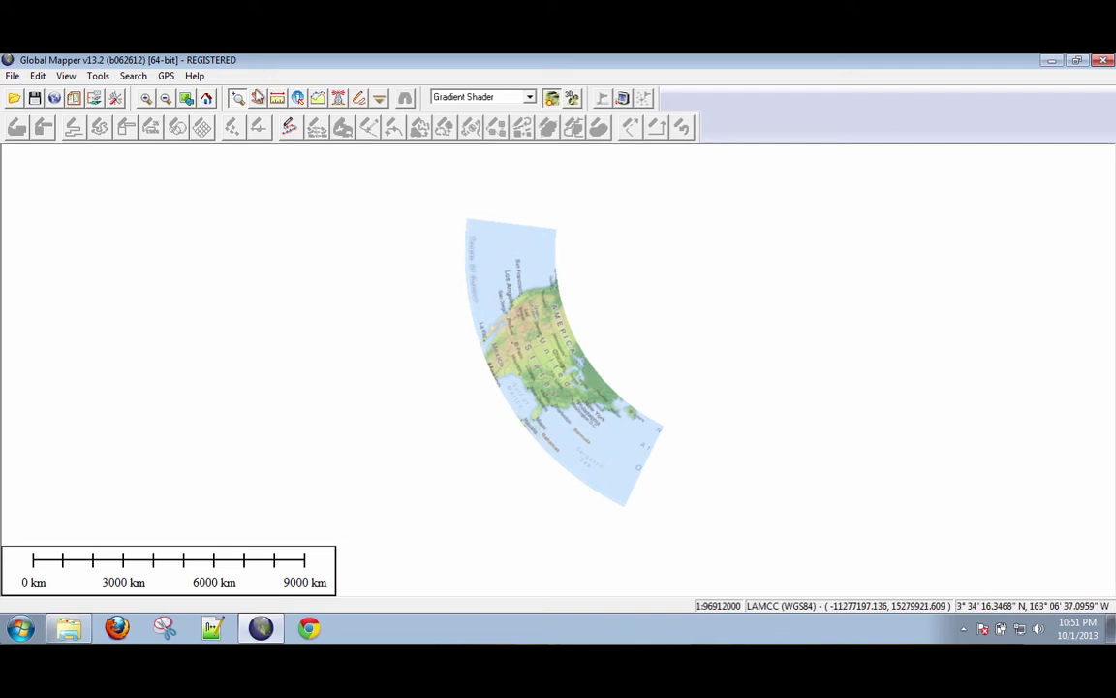
Open and close Map Layout, then reopen Configuration and move it beside the wedge-shaped map.
{"action": "left_click", "coordinate": [78, 99]}
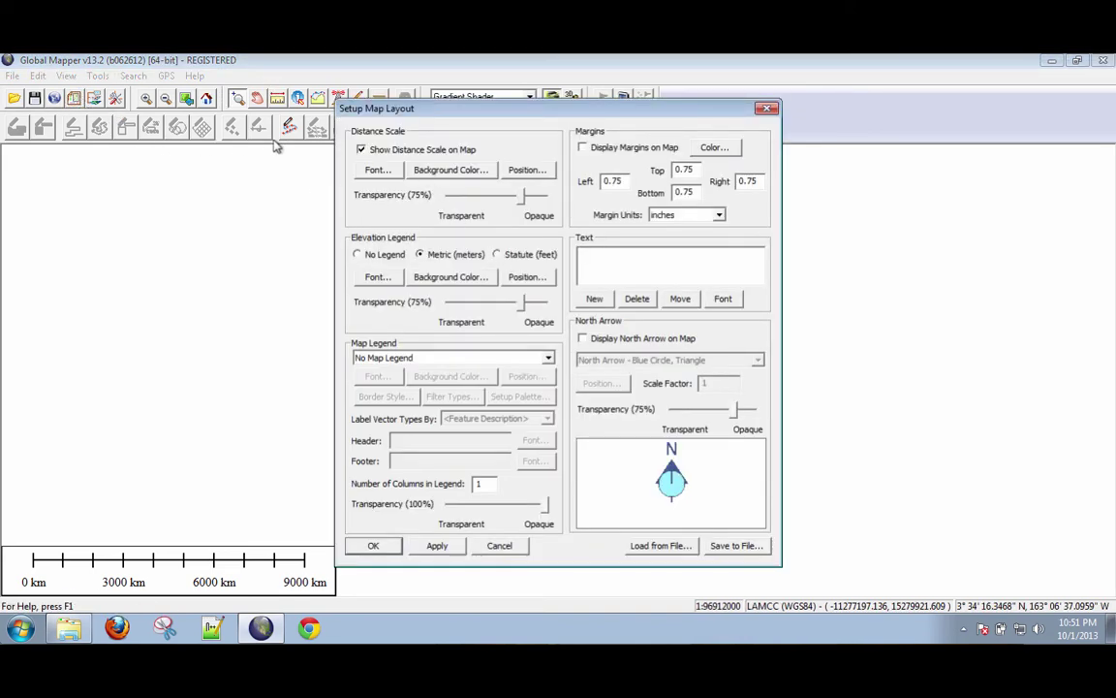
{"action": "left_click", "coordinate": [765, 109]}
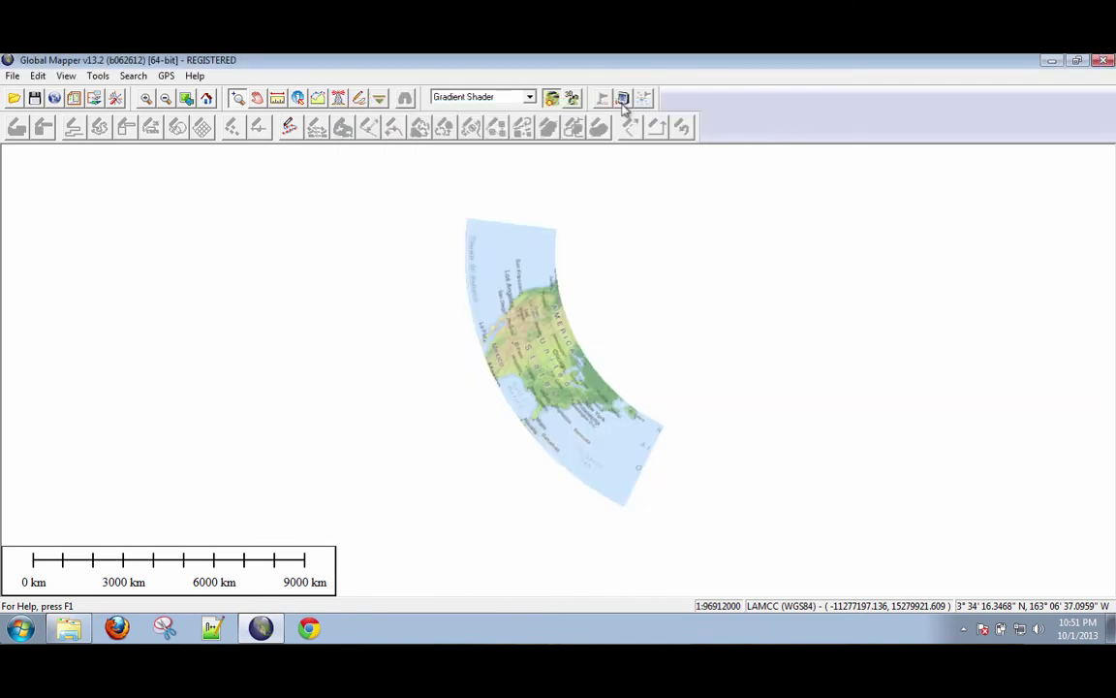
{"action": "left_click", "coordinate": [116, 99]}
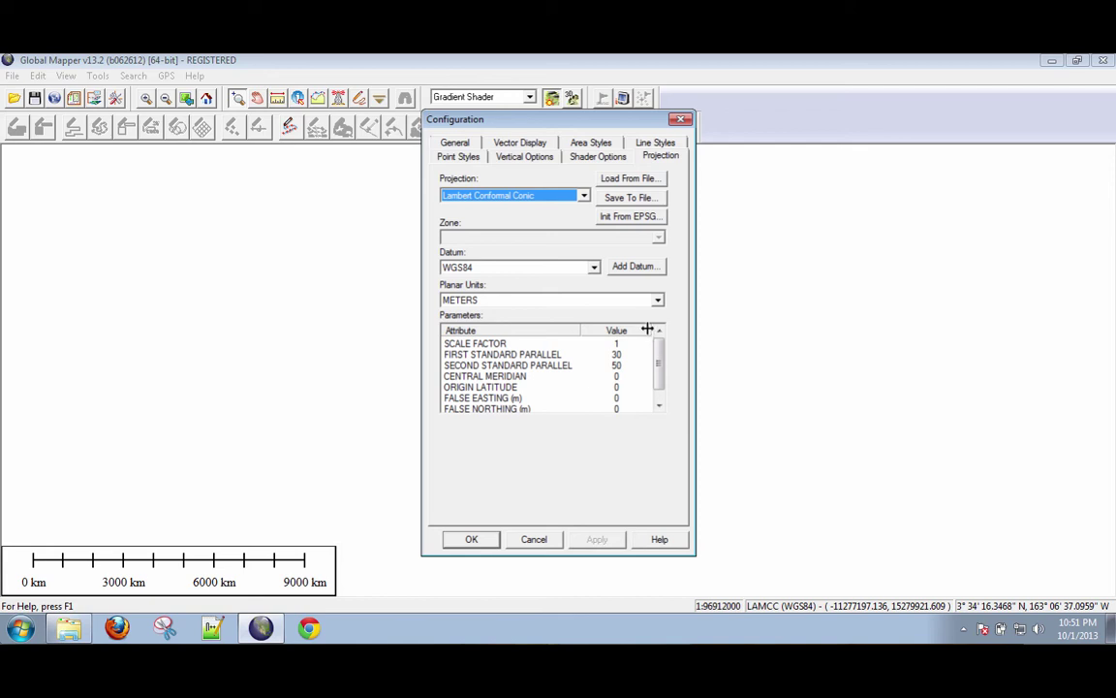
{"action": "left_click_drag", "start_coordinate": [660, 349], "coordinate": [662, 351]}
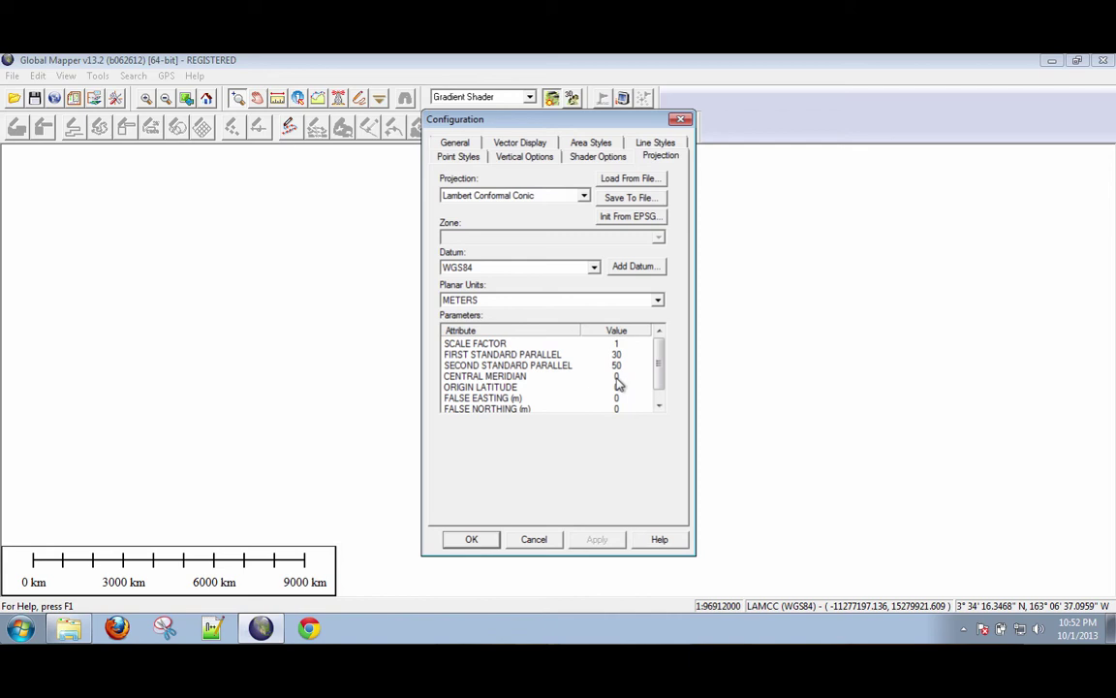
{"action": "left_click_drag", "start_coordinate": [553, 118], "coordinate": [781, 75]}
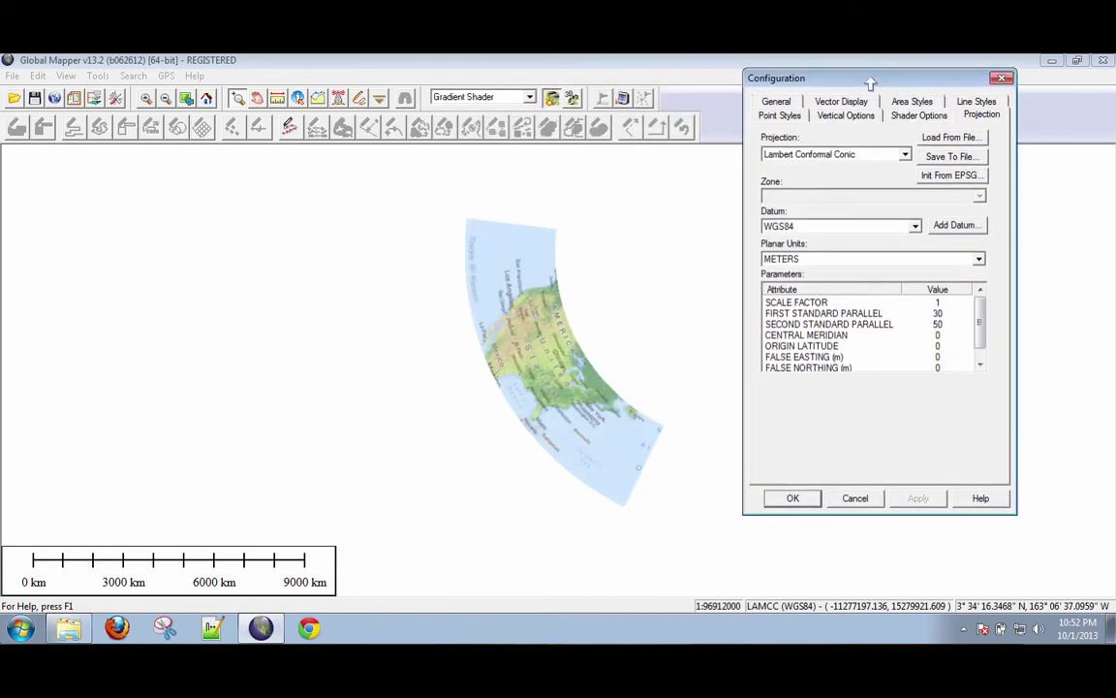
Change the Lambert Conformal Conic central meridian value to -92.
{"action": "left_click", "coordinate": [889, 335]}
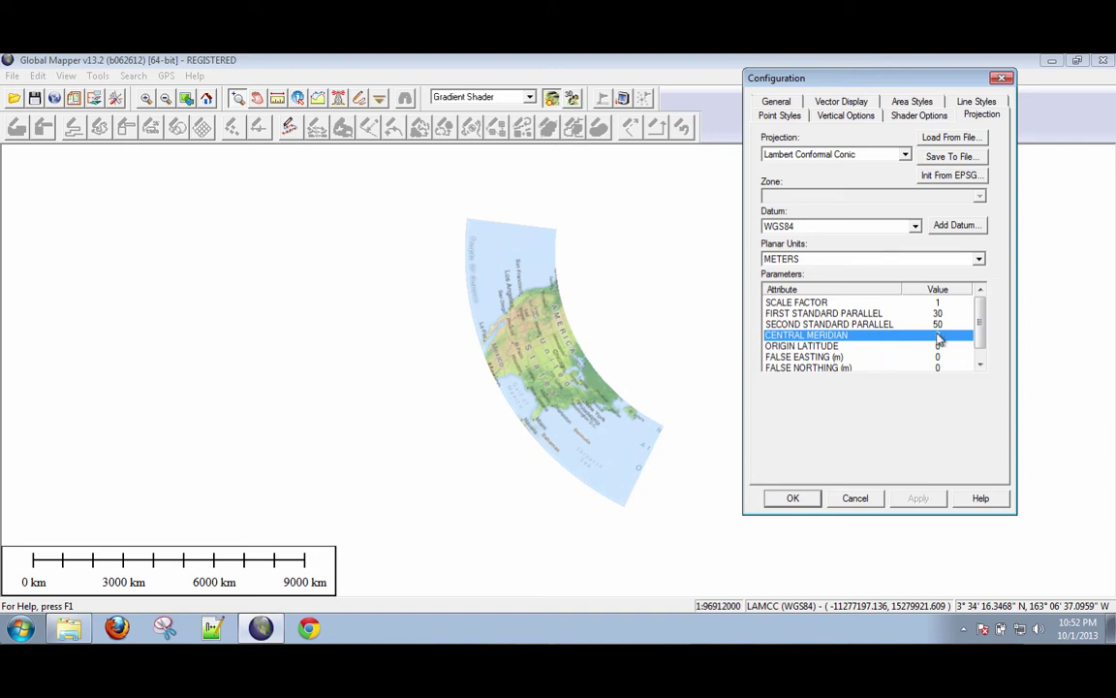
{"action": "left_click", "coordinate": [939, 336]}
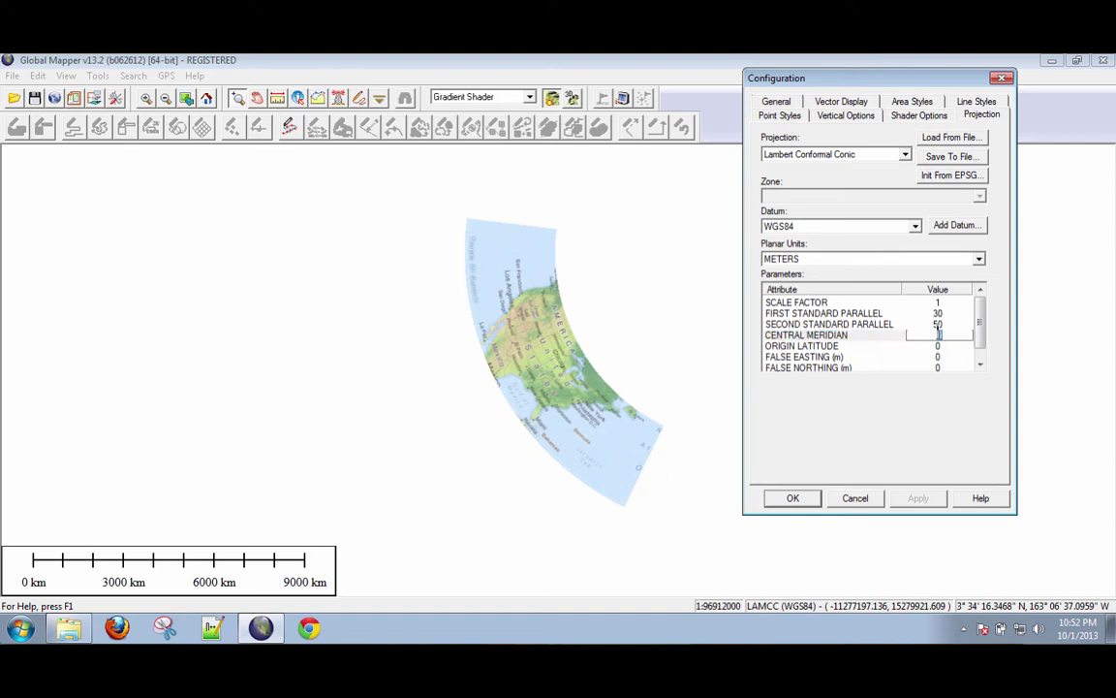
{"action": "type", "text": "-95"}
{"action": "key", "text": "BackSpace"}
{"action": "key", "text": "BackSpace"}
{"action": "type", "text": "92"}
Set the second standard parallel to 43, keeping the first parallel at 30.
{"action": "left_click", "coordinate": [939, 324]}
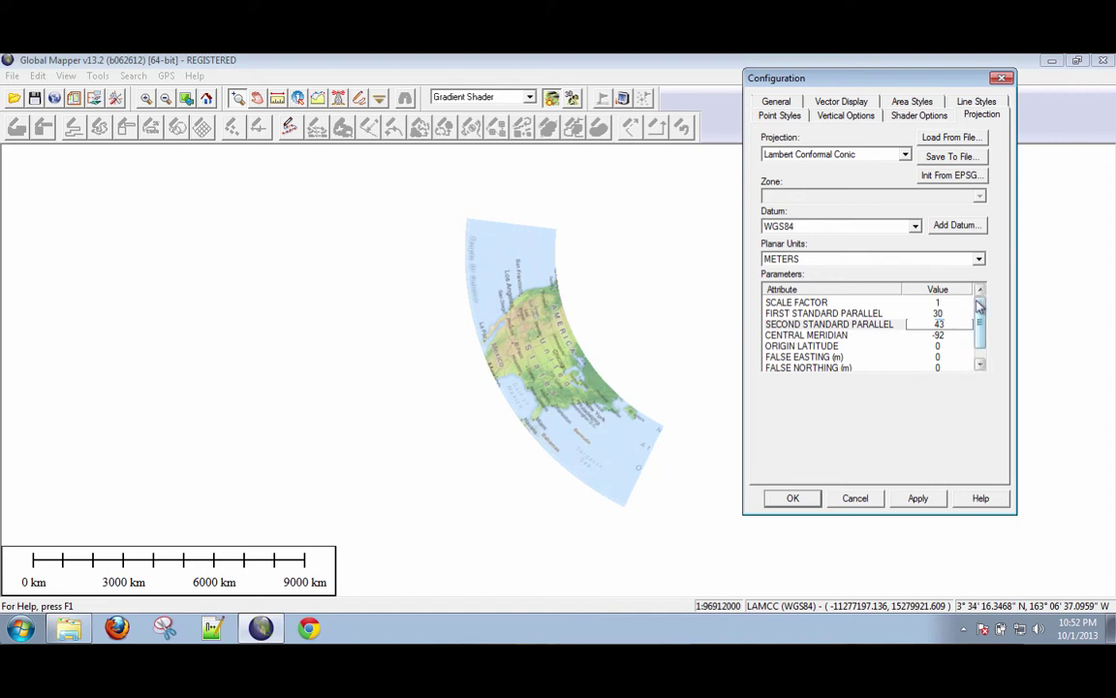
{"action": "key", "text": "Return"}
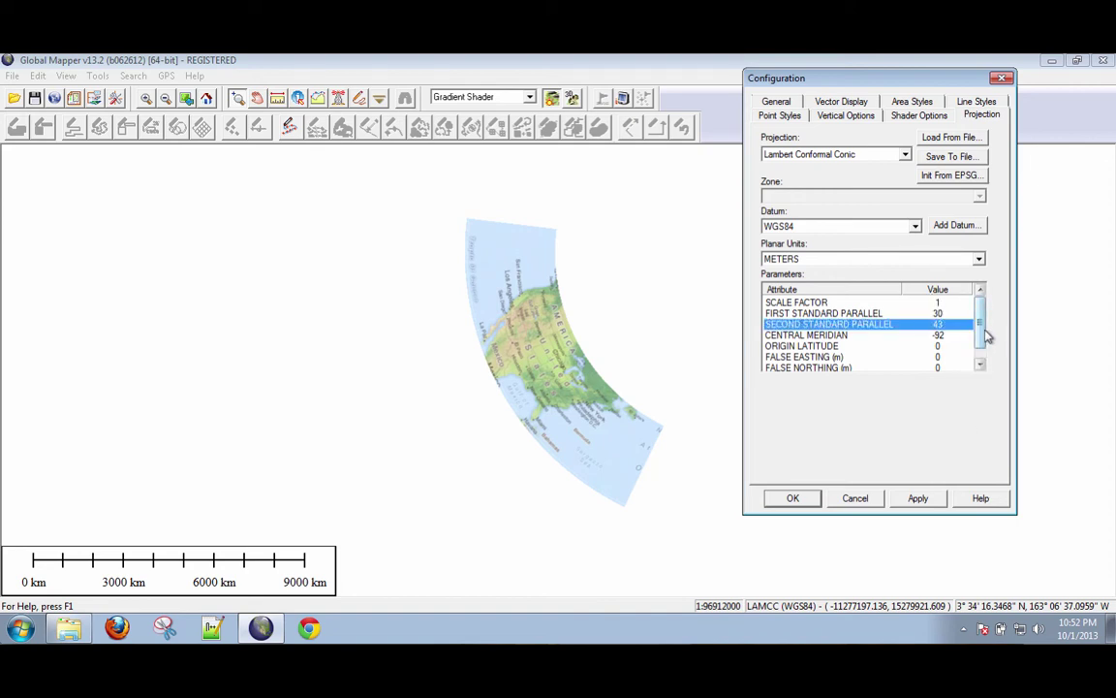
{"action": "left_click_drag", "start_coordinate": [979, 320], "coordinate": [984, 351]}
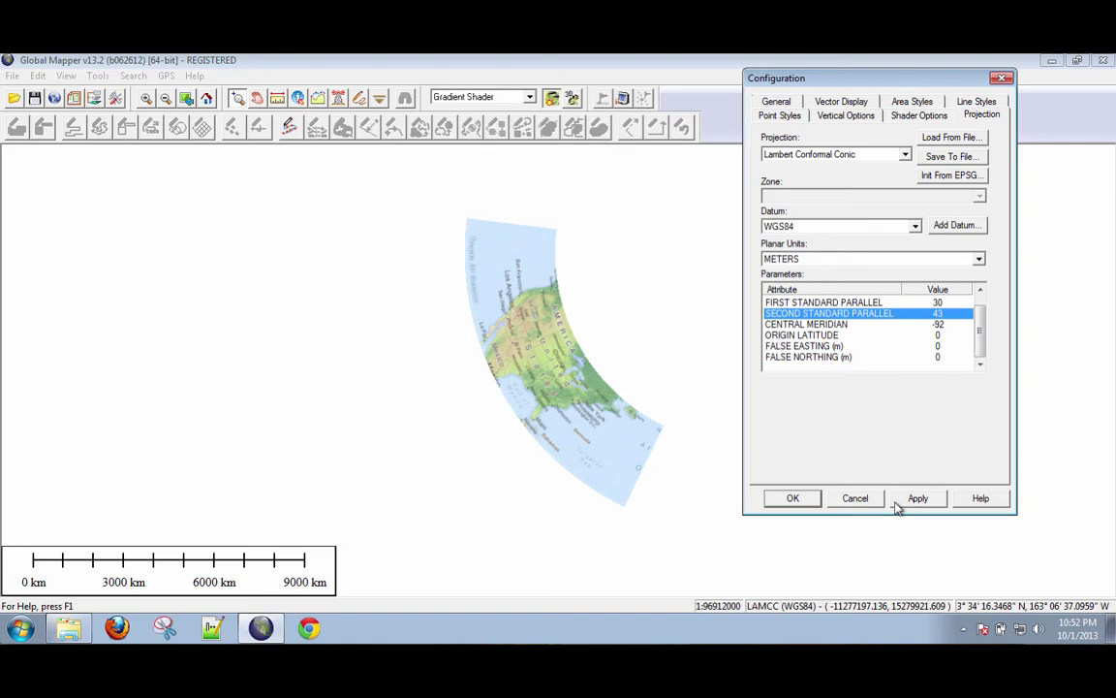
{"action": "left_click", "coordinate": [797, 498]}
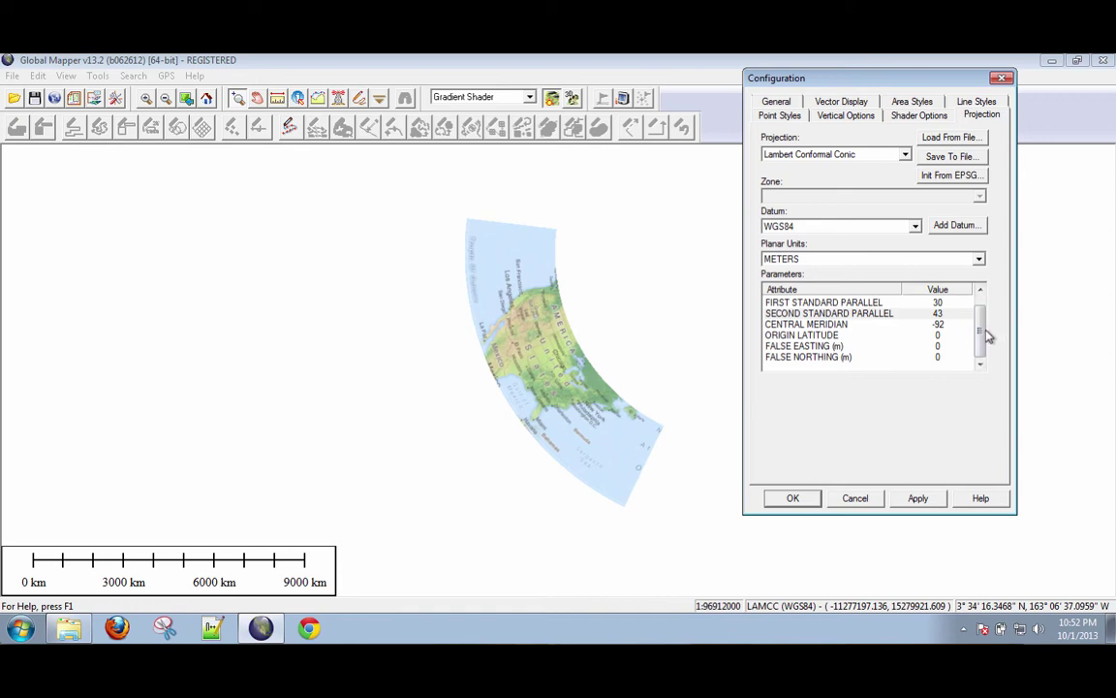
{"action": "left_click_drag", "start_coordinate": [988, 334], "coordinate": [985, 319]}
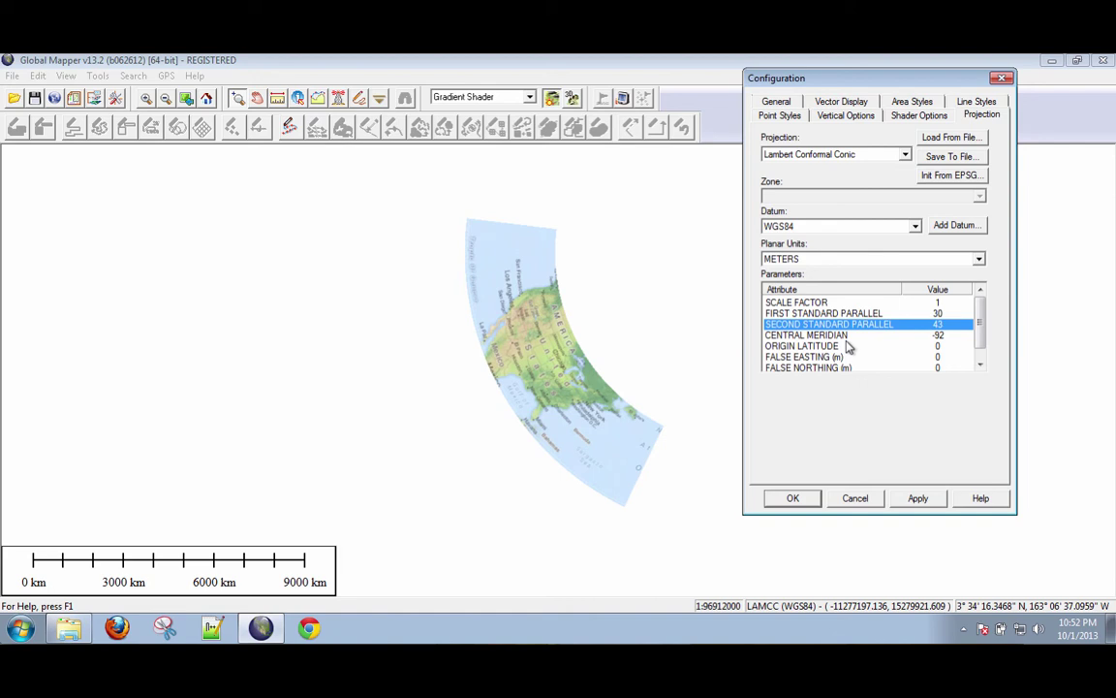
Apply the edited Lambert parameters and zoom in on the conic map of North America.
{"action": "left_click", "coordinate": [803, 500]}
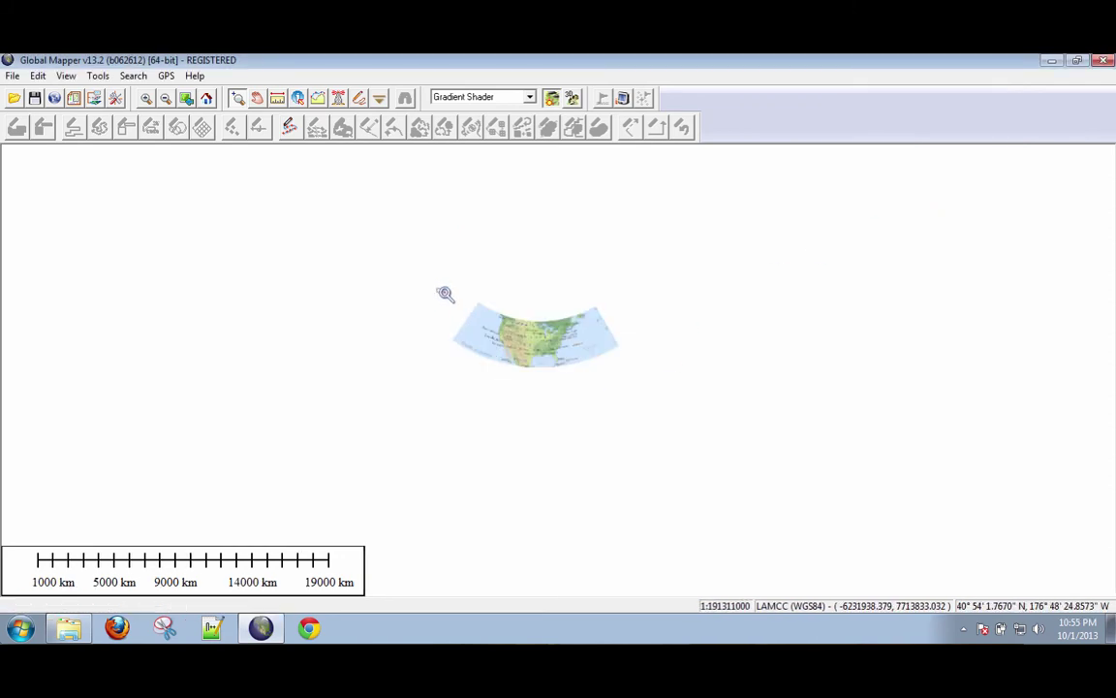
{"action": "left_click_drag", "start_coordinate": [438, 288], "coordinate": [649, 389]}
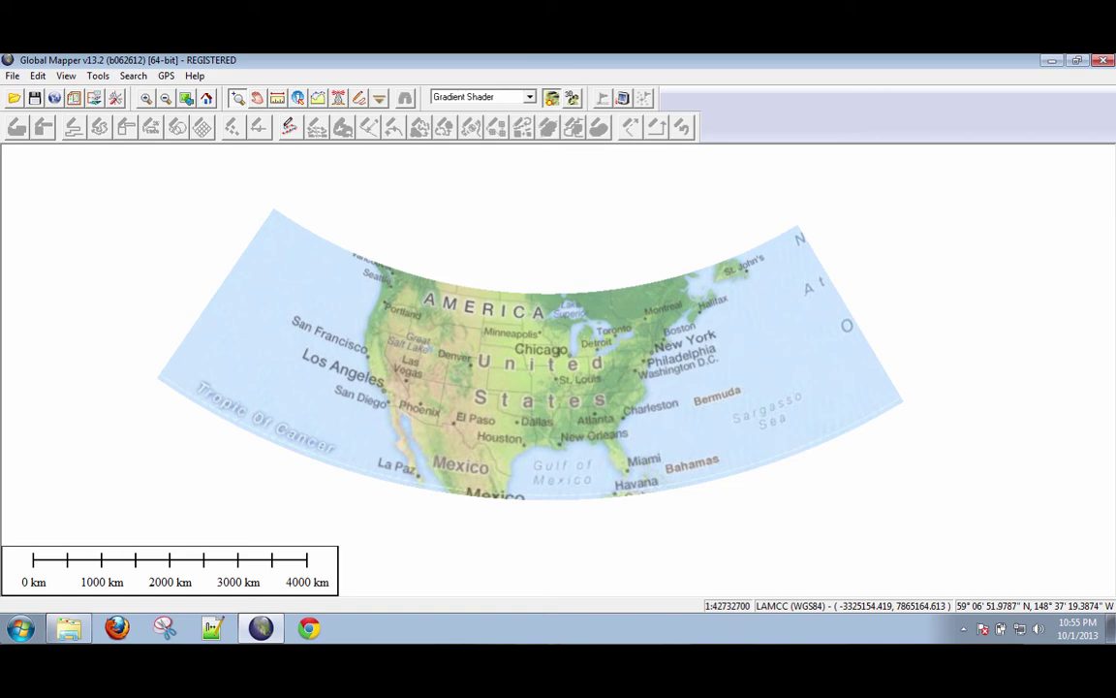
Start a raster export in GeoTIFF format from the File menu, dismissing the projection tip.
{"action": "left_click", "coordinate": [17, 75]}
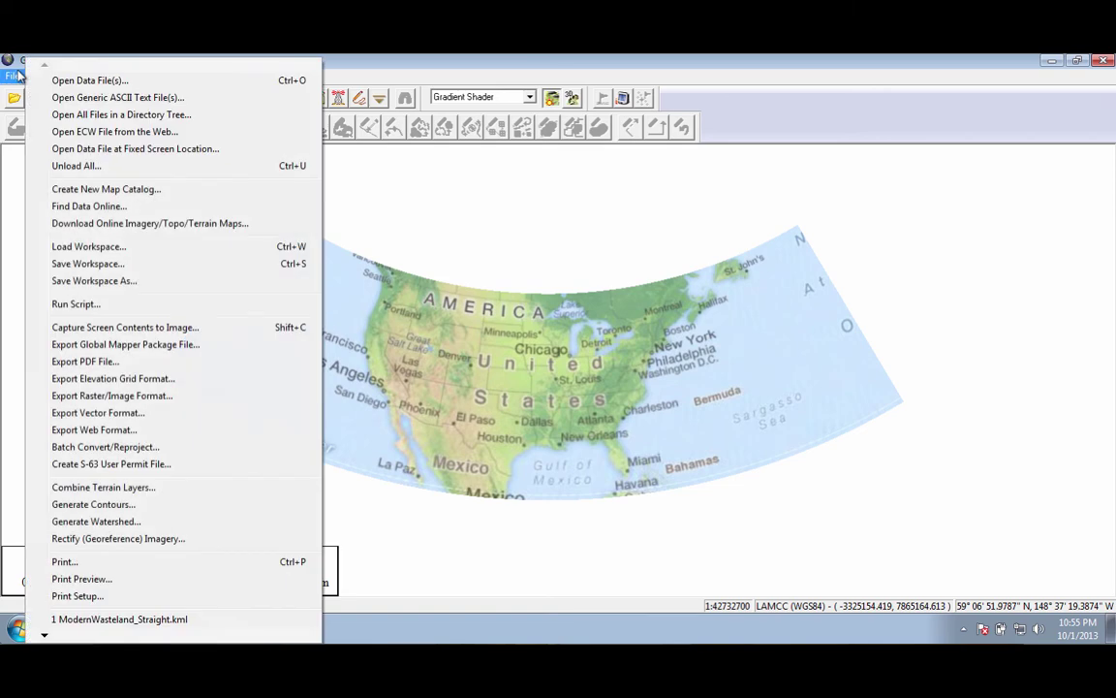
{"action": "left_click", "coordinate": [141, 398]}
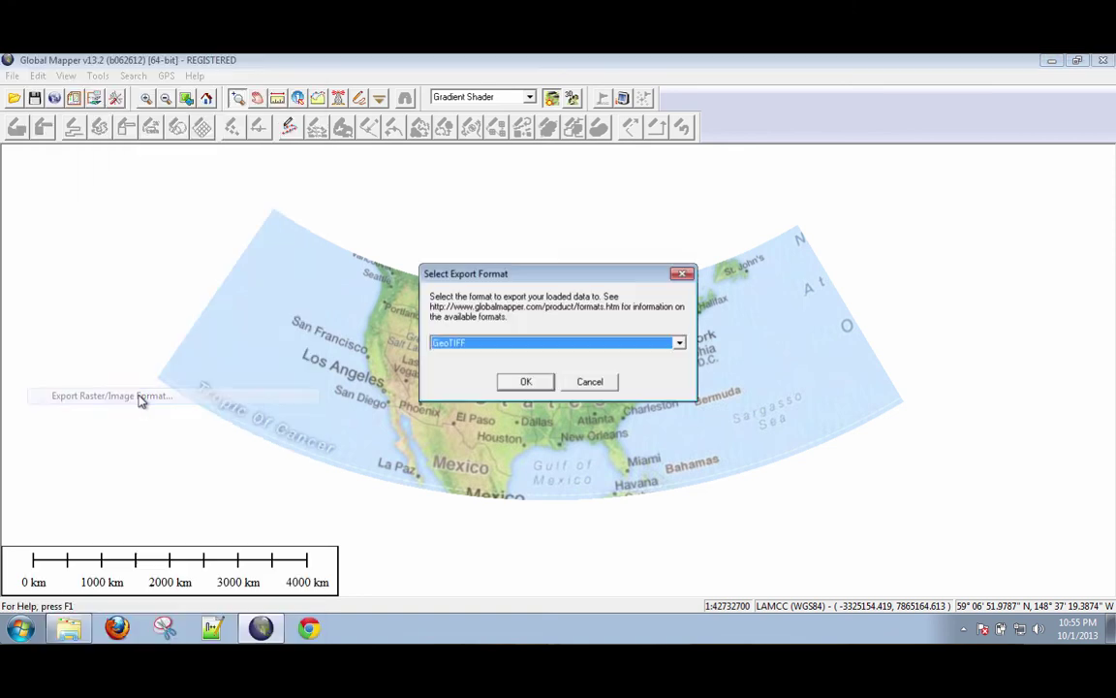
{"action": "left_click", "coordinate": [527, 383]}
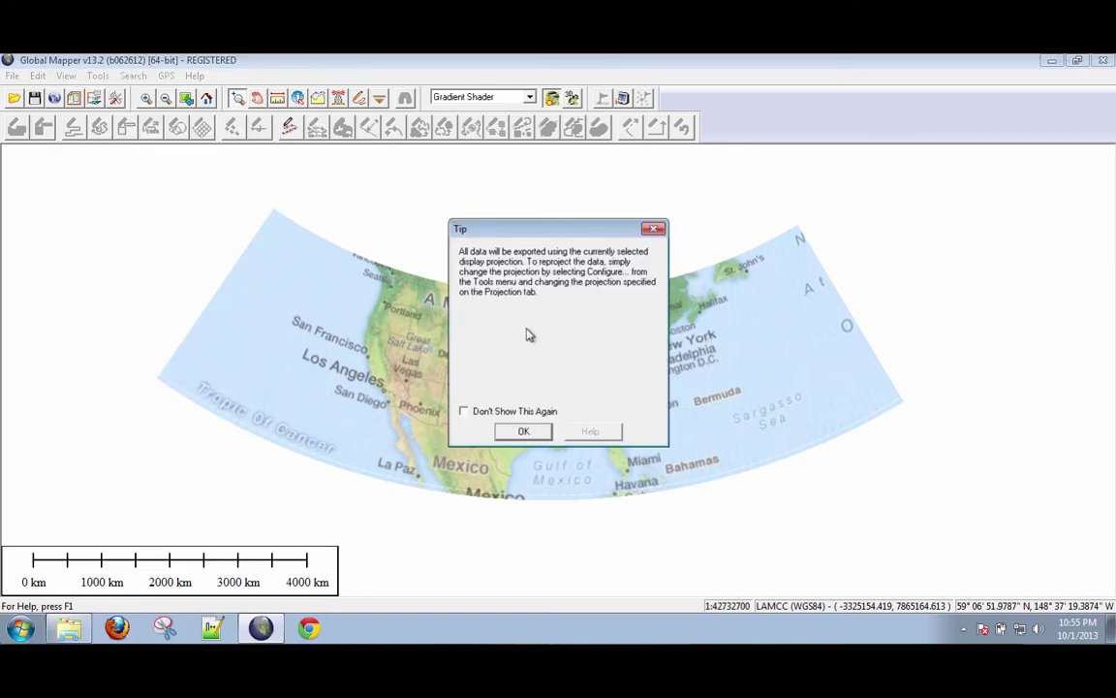
{"action": "left_click", "coordinate": [525, 432]}
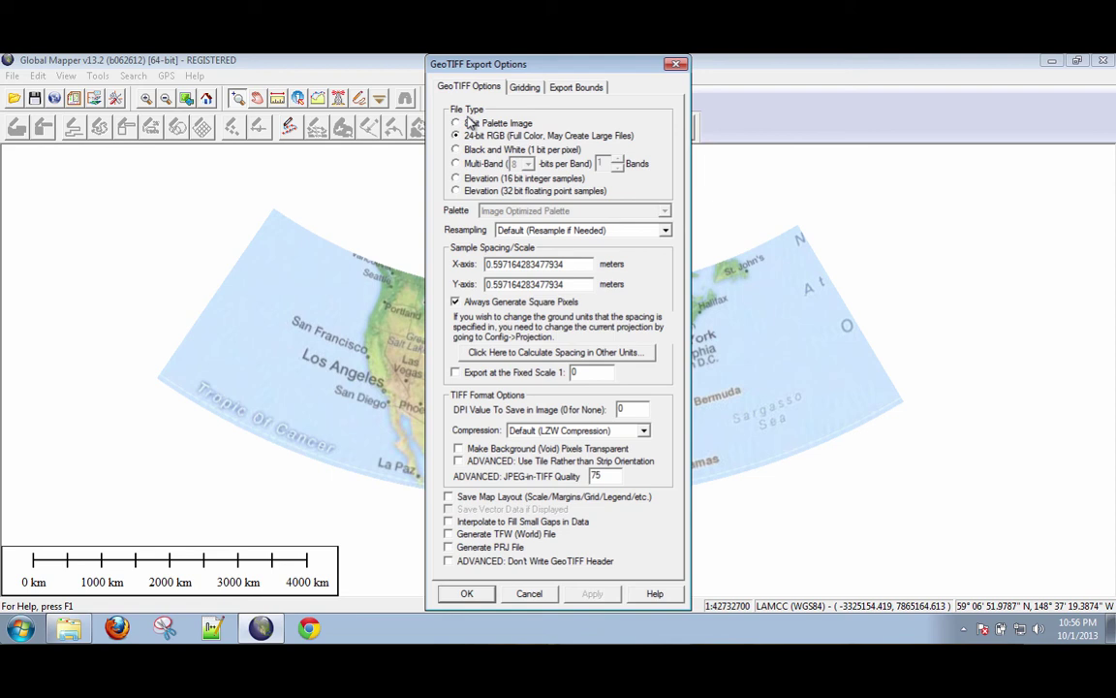
Box the export bounds around the United States, enable Generate TFW, and run the export.
{"action": "left_click", "coordinate": [571, 88]}
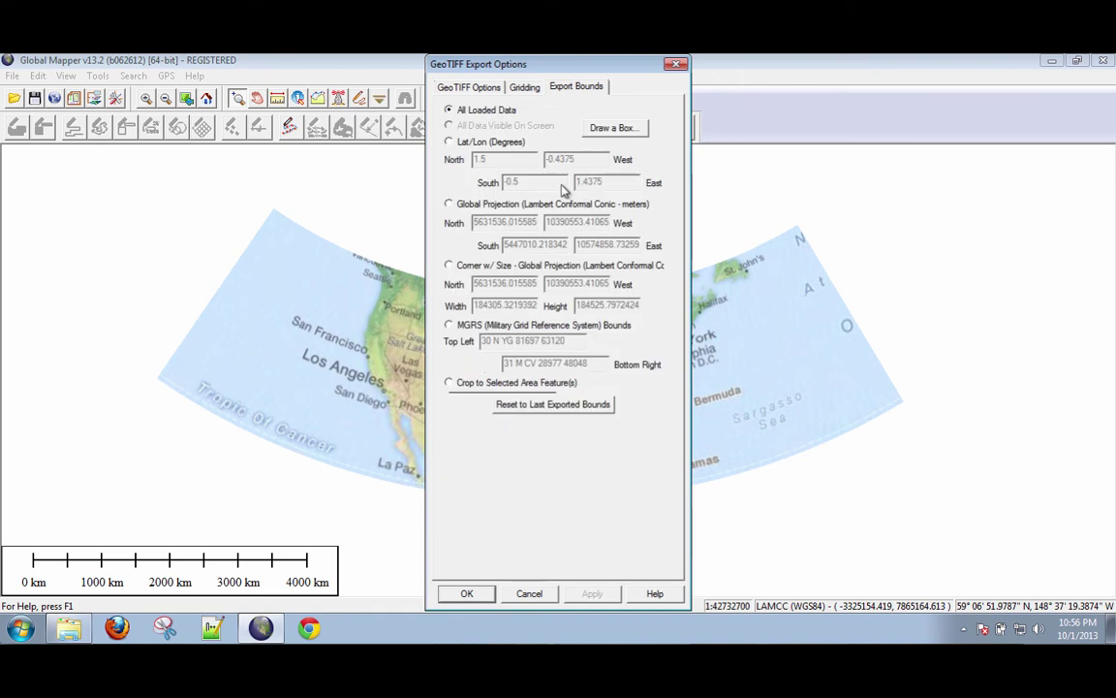
{"action": "left_click", "coordinate": [595, 127]}
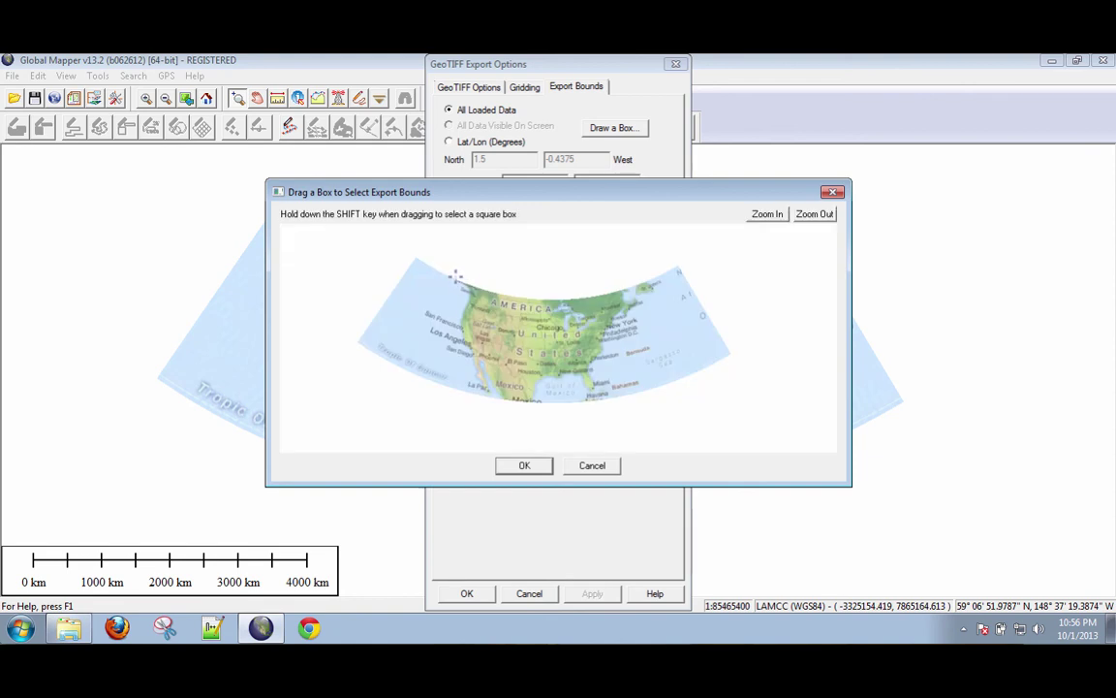
{"action": "left_click_drag", "start_coordinate": [456, 277], "coordinate": [635, 397]}
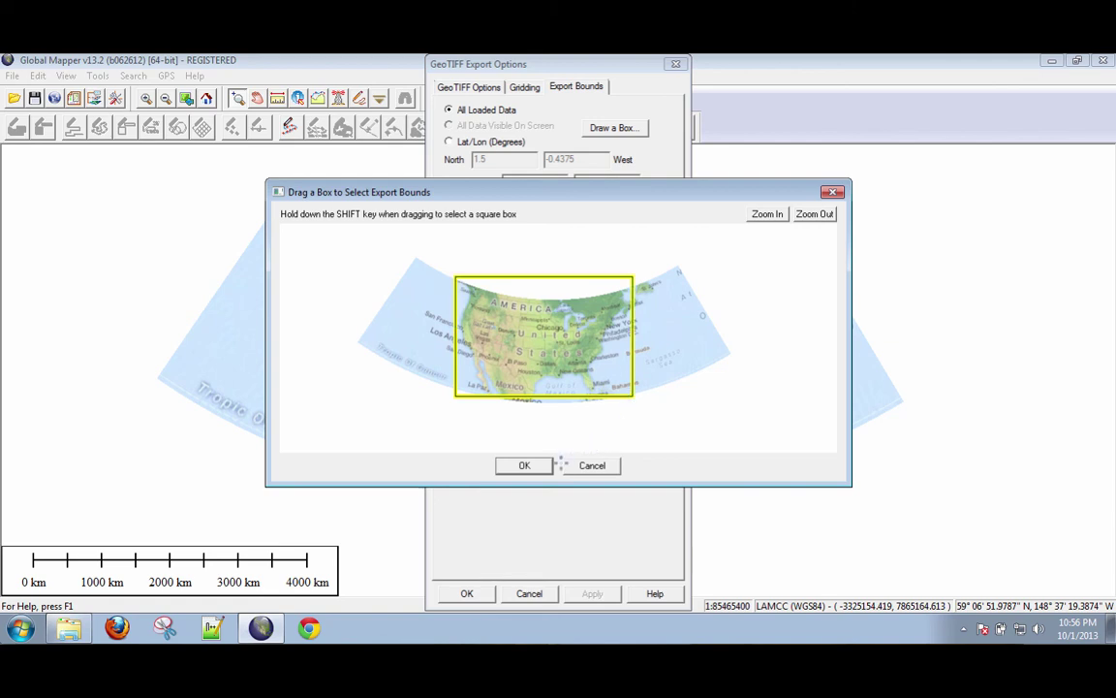
{"action": "left_click", "coordinate": [523, 465]}
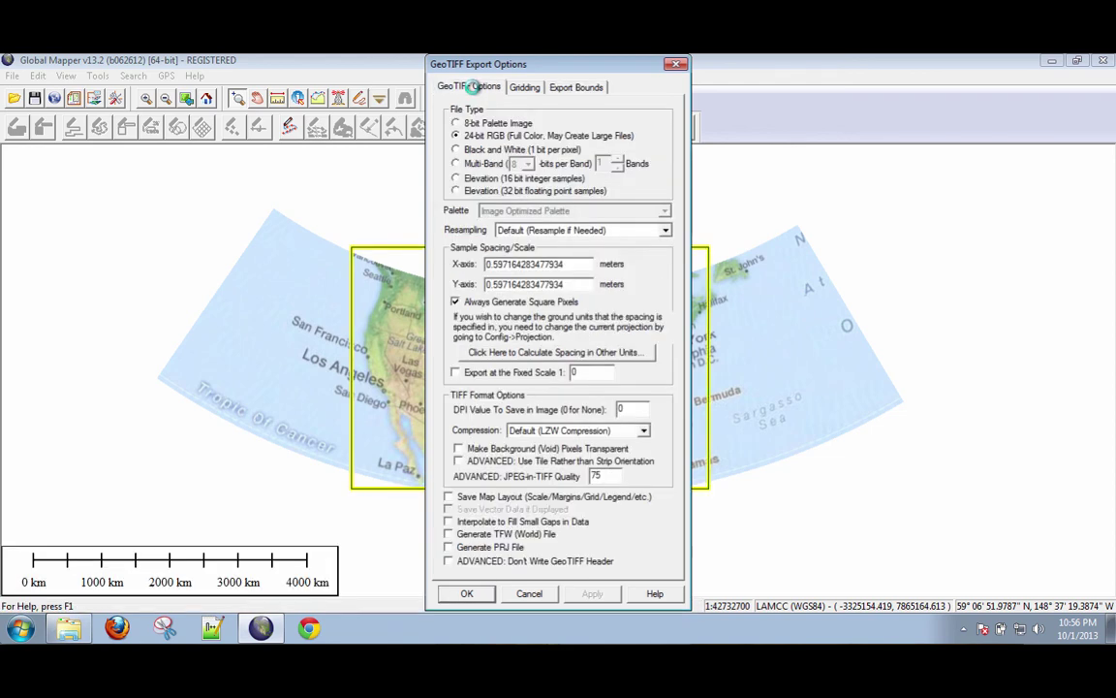
{"action": "left_click", "coordinate": [474, 88]}
{"action": "left_click", "coordinate": [466, 594]}
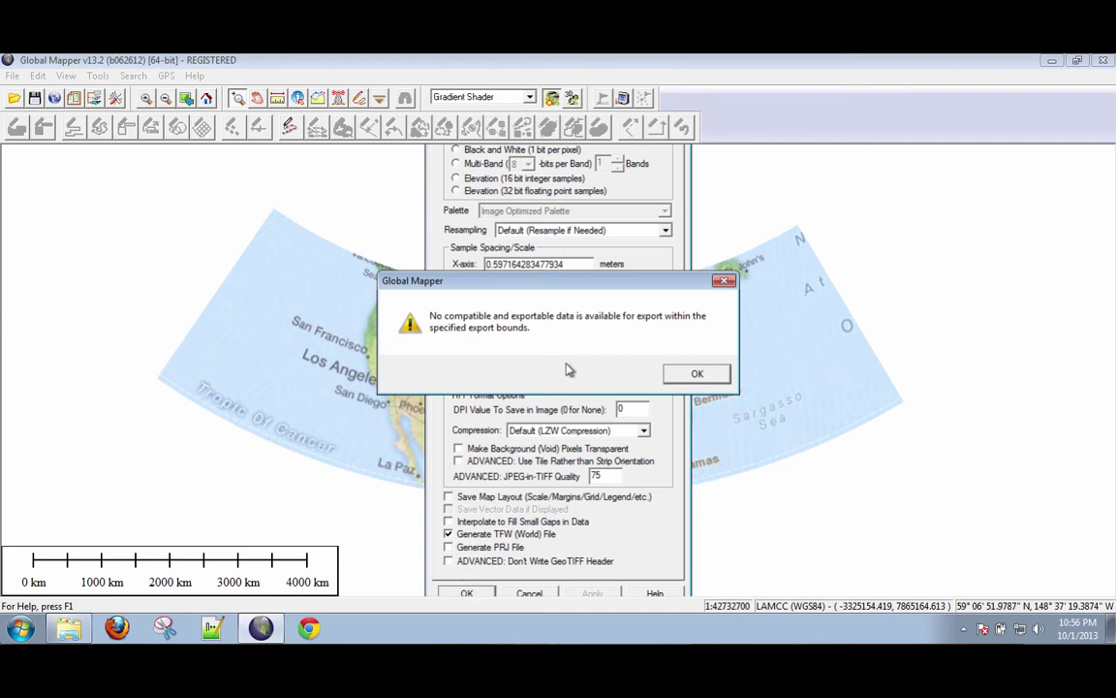
Dismiss the no-exportable-data warning and rerun the GeoTIFF export up to the save dialog.
{"action": "left_click", "coordinate": [696, 374]}
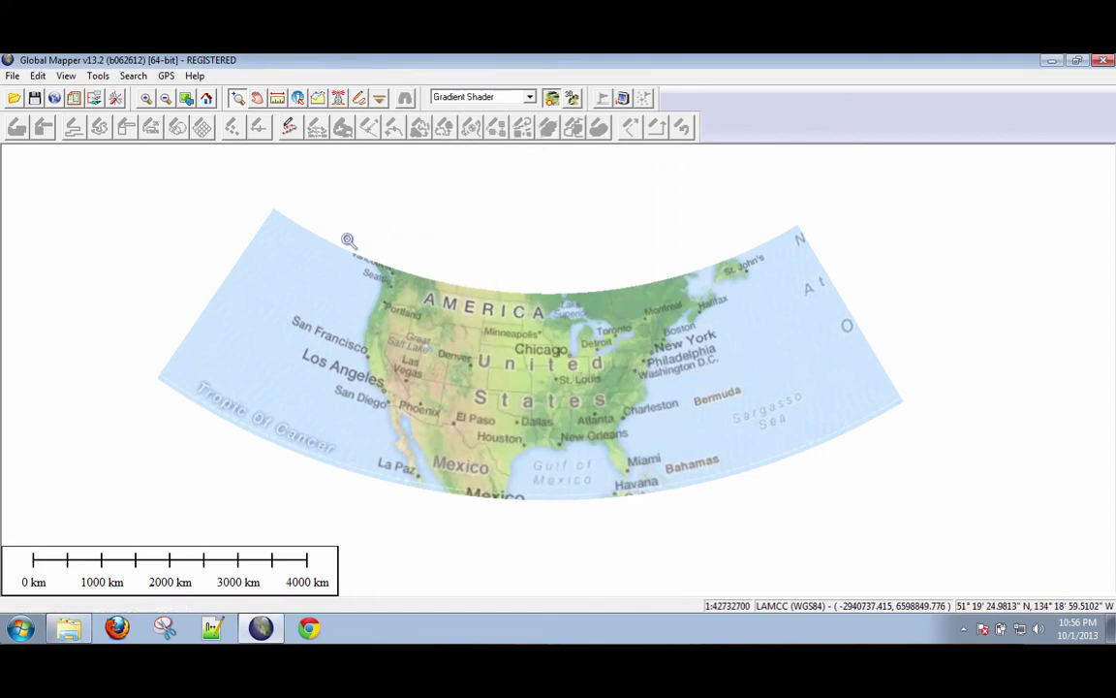
{"action": "left_click", "coordinate": [8, 78]}
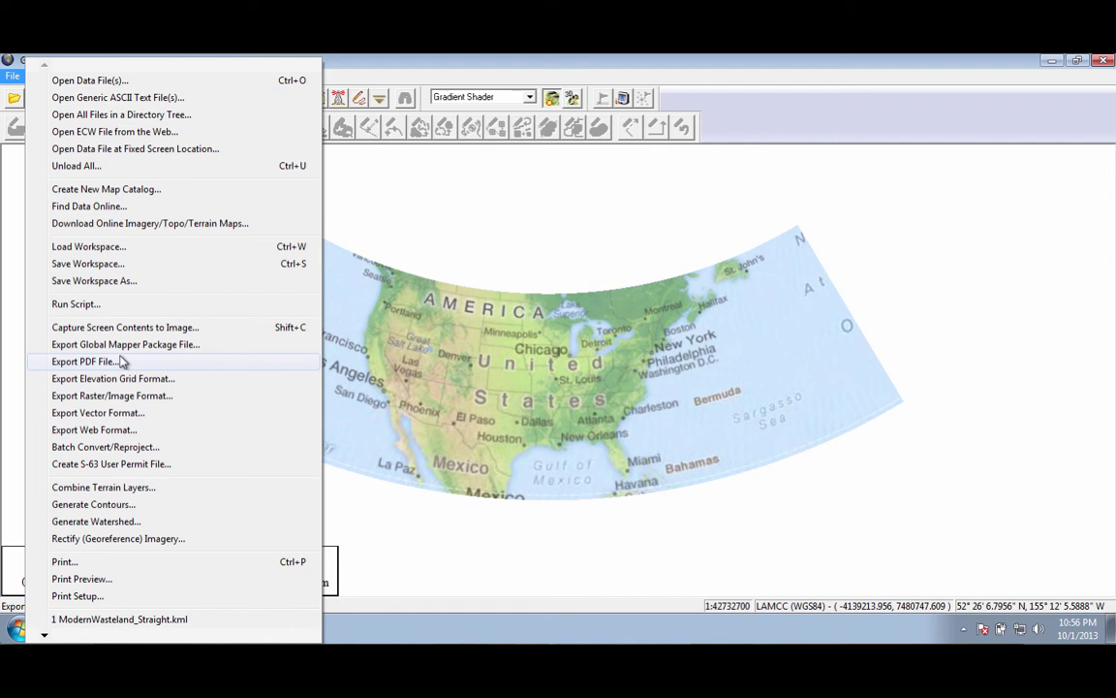
{"action": "left_click", "coordinate": [119, 394]}
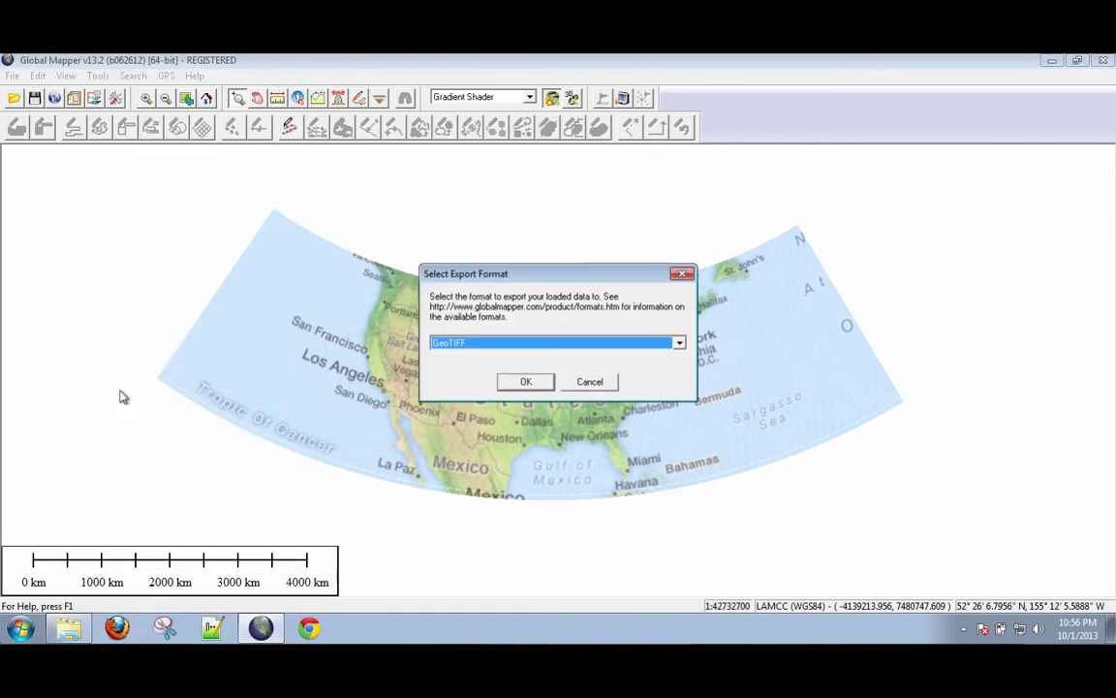
{"action": "left_click", "coordinate": [528, 382]}
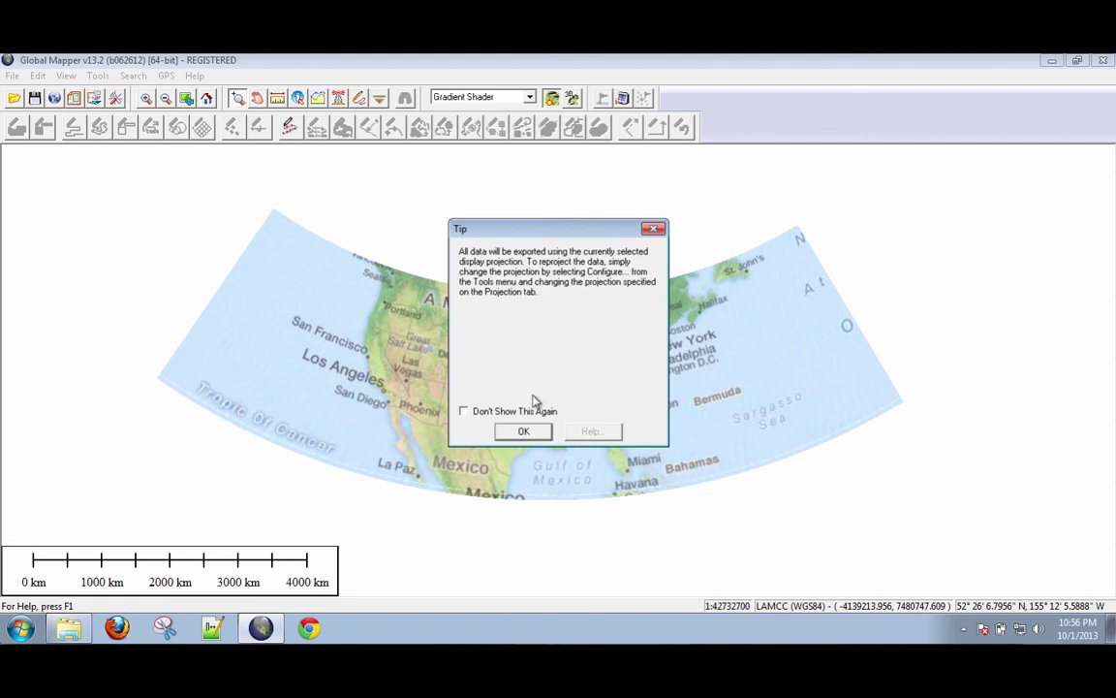
{"action": "left_click", "coordinate": [524, 431]}
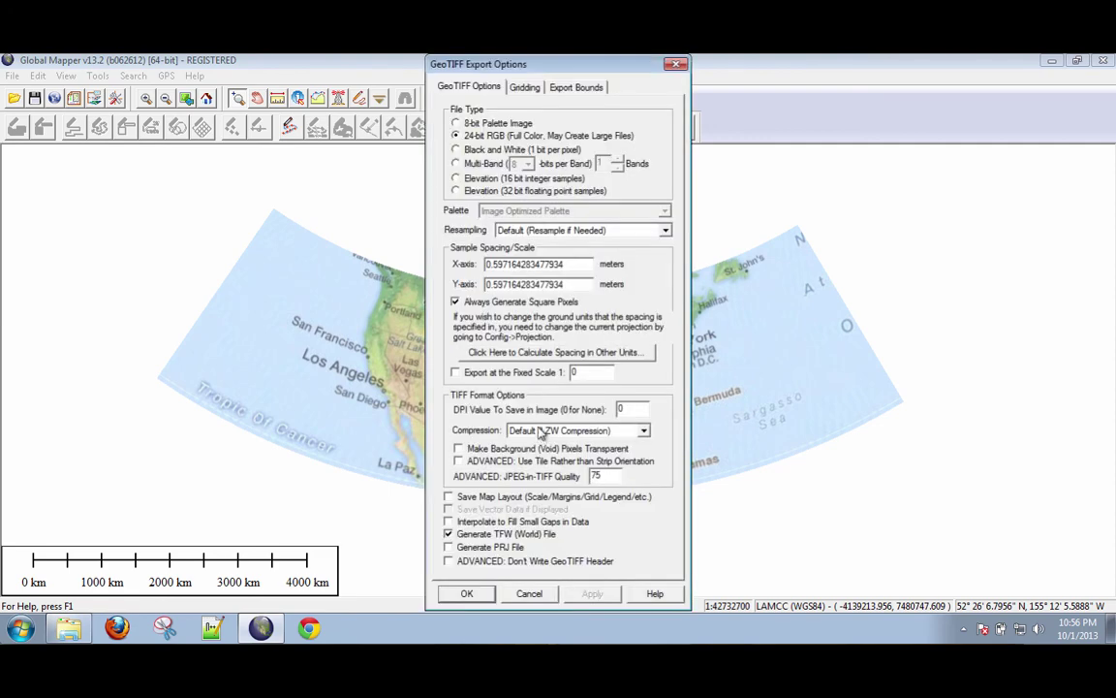
{"action": "left_click", "coordinate": [577, 86]}
{"action": "left_click", "coordinate": [468, 88]}
{"action": "left_click", "coordinate": [469, 593]}
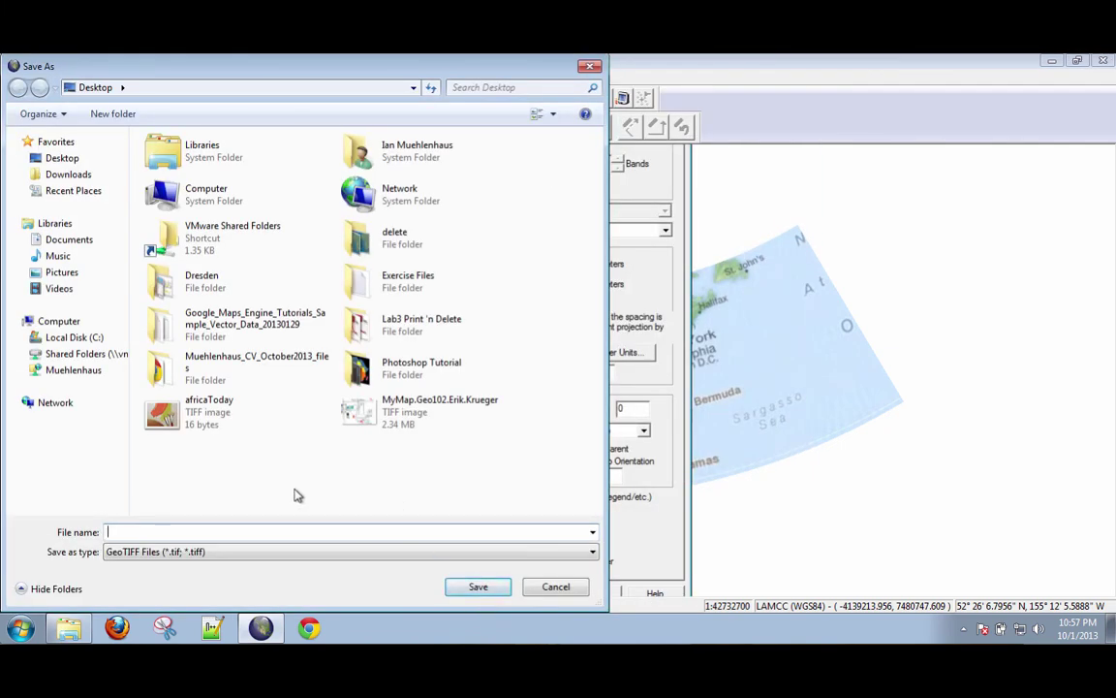
Save as UnitedSTates.tif, accepting the tile download and keeping a normal TIFF.
{"action": "type", "text": "UnitedSTates"}
{"action": "key", "text": "Return"}
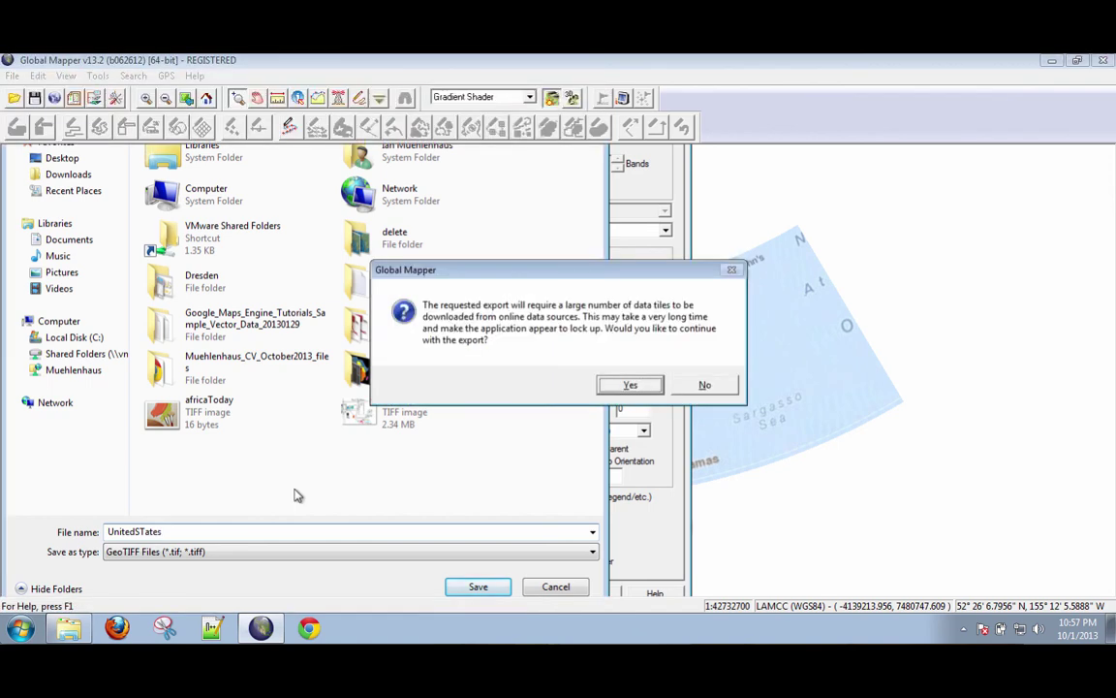
{"action": "left_click", "coordinate": [632, 386]}
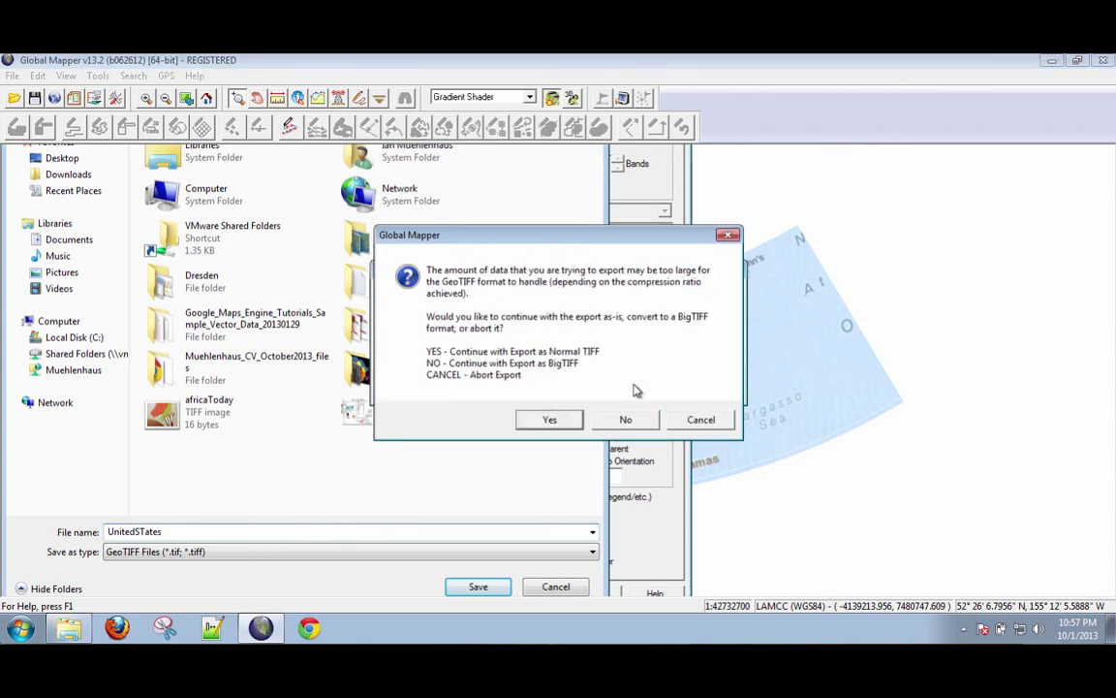
{"action": "left_click", "coordinate": [550, 422]}
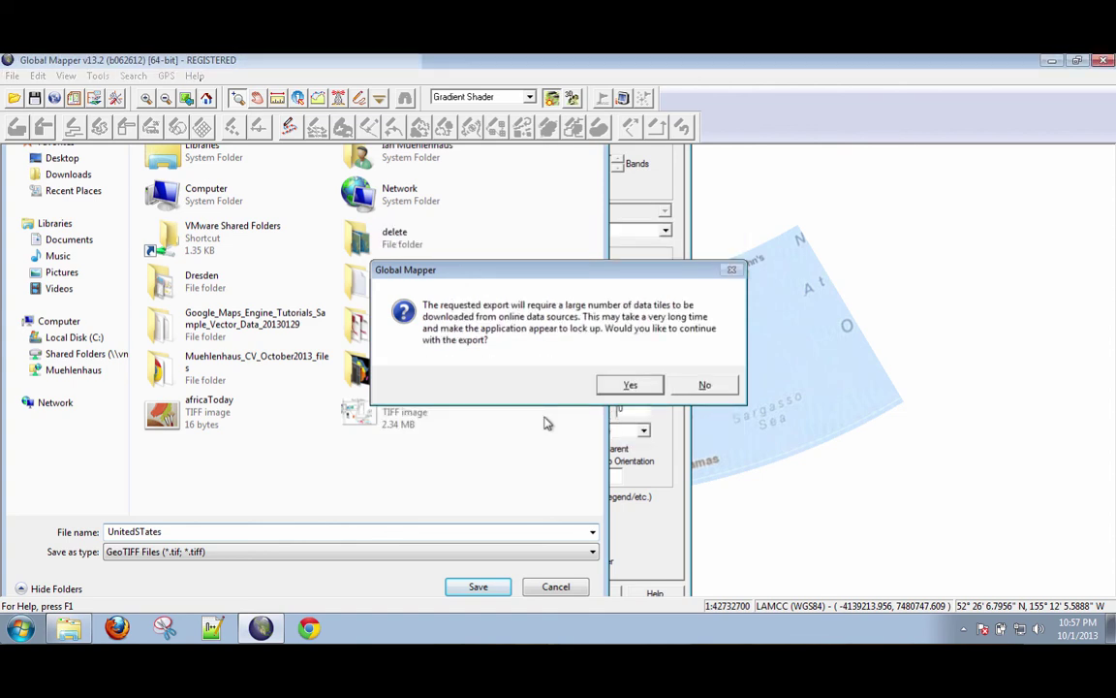
{"action": "left_click", "coordinate": [629, 383]}
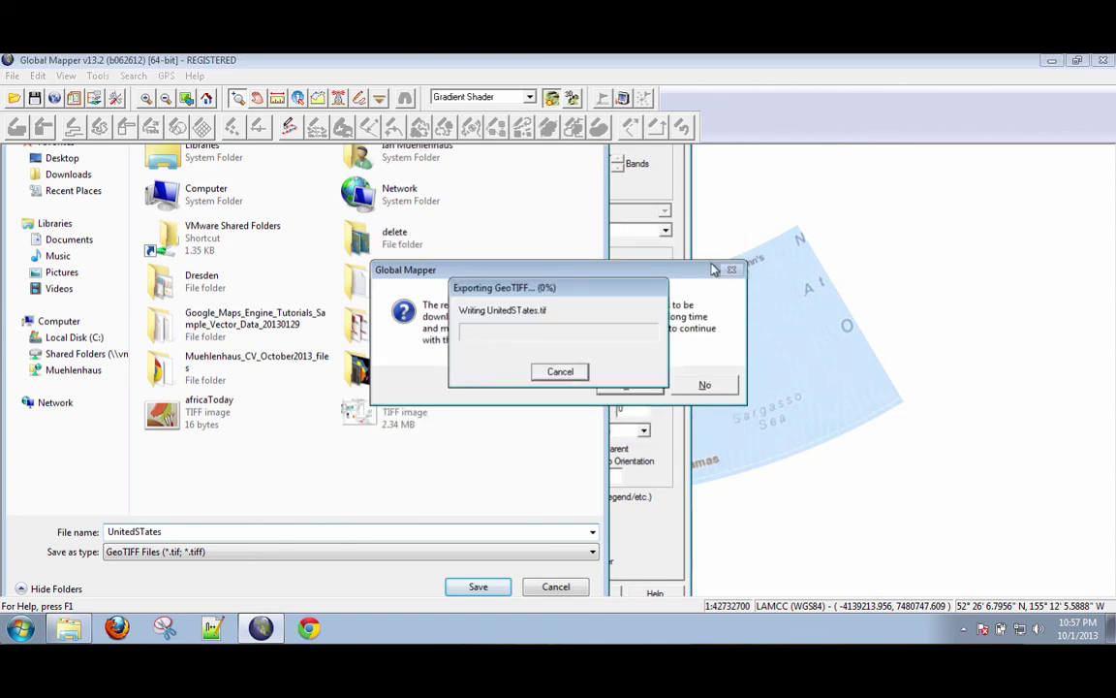